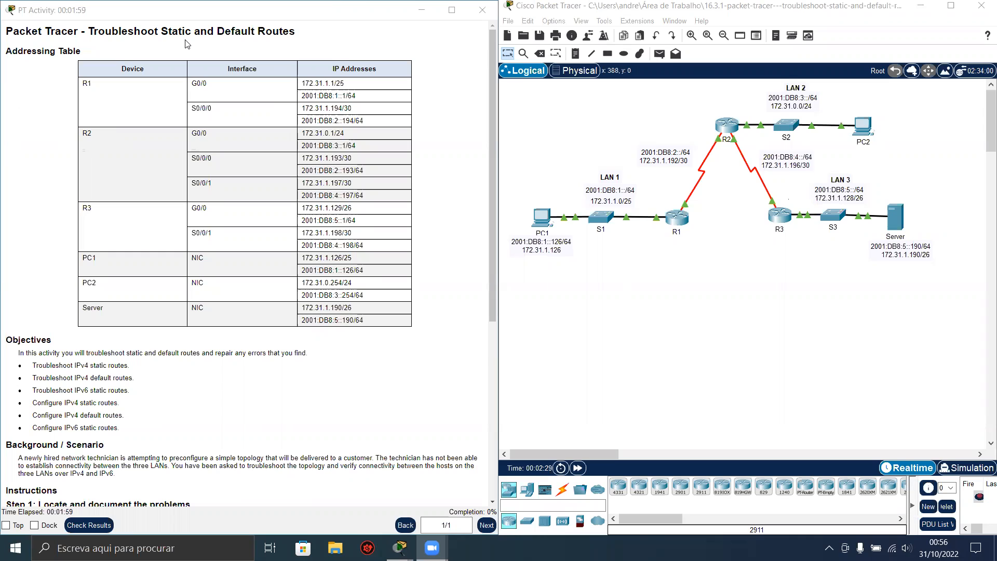
- Read the activity's addressing table, objectives and instructions down to the repair step and its note
{"action": "left_click_drag", "start_coordinate": [18, 51], "coordinate": [62, 52]}
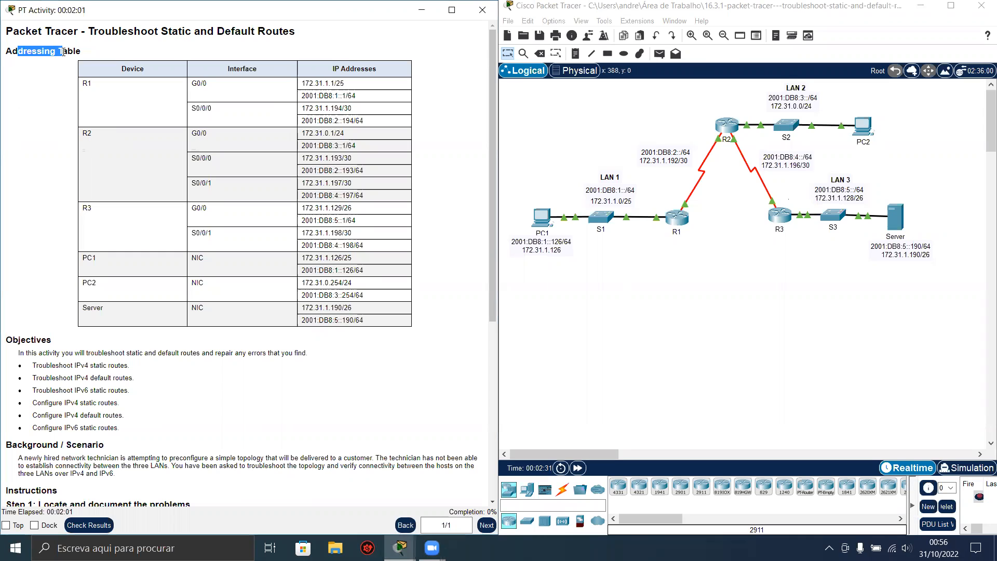
{"action": "left_click", "coordinate": [63, 52]}
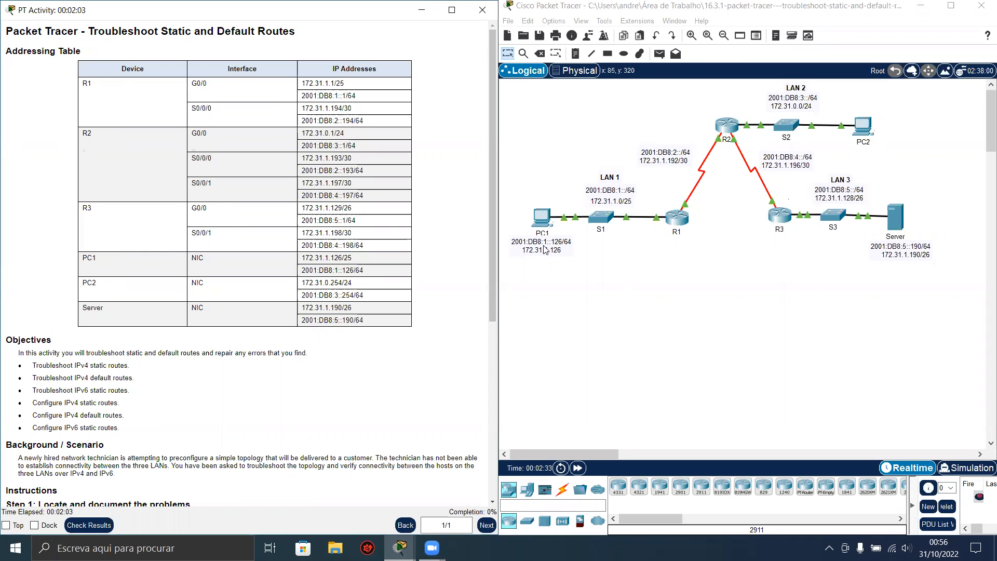
{"action": "left_click_drag", "start_coordinate": [495, 238], "coordinate": [486, 310]}
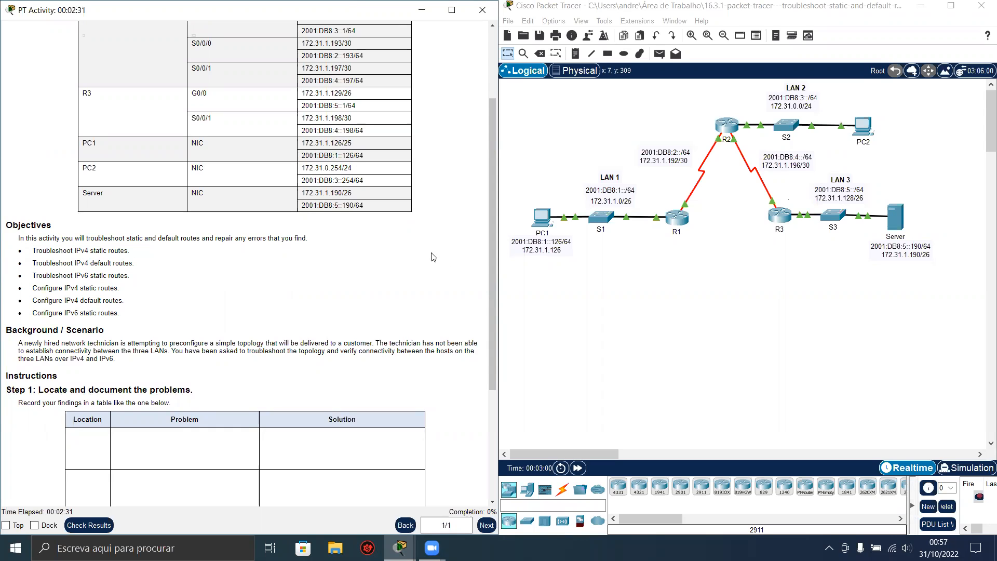
{"action": "left_click_drag", "start_coordinate": [492, 265], "coordinate": [489, 337]}
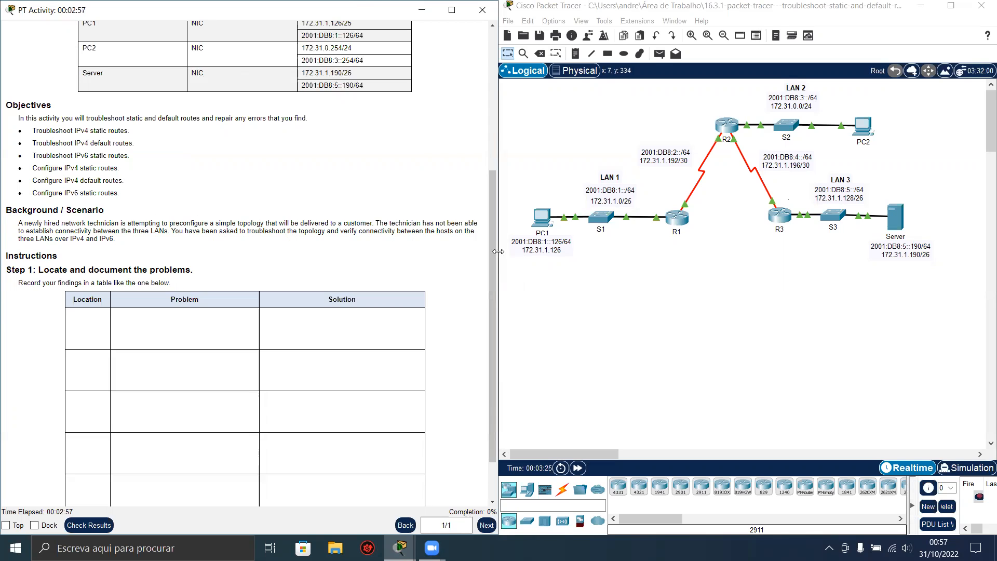
{"action": "left_click_drag", "start_coordinate": [493, 252], "coordinate": [491, 288]}
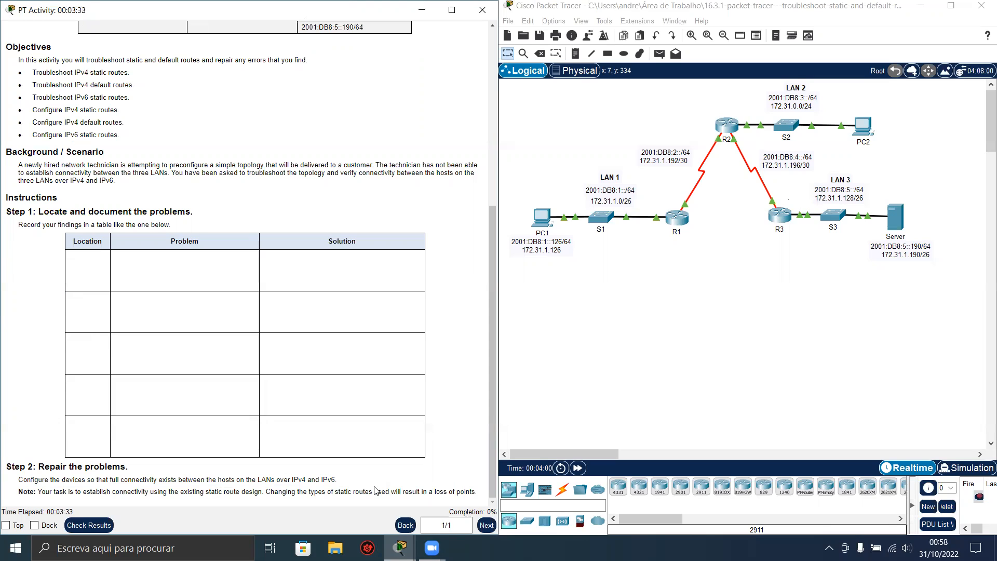
{"action": "left_click", "coordinate": [681, 382]}
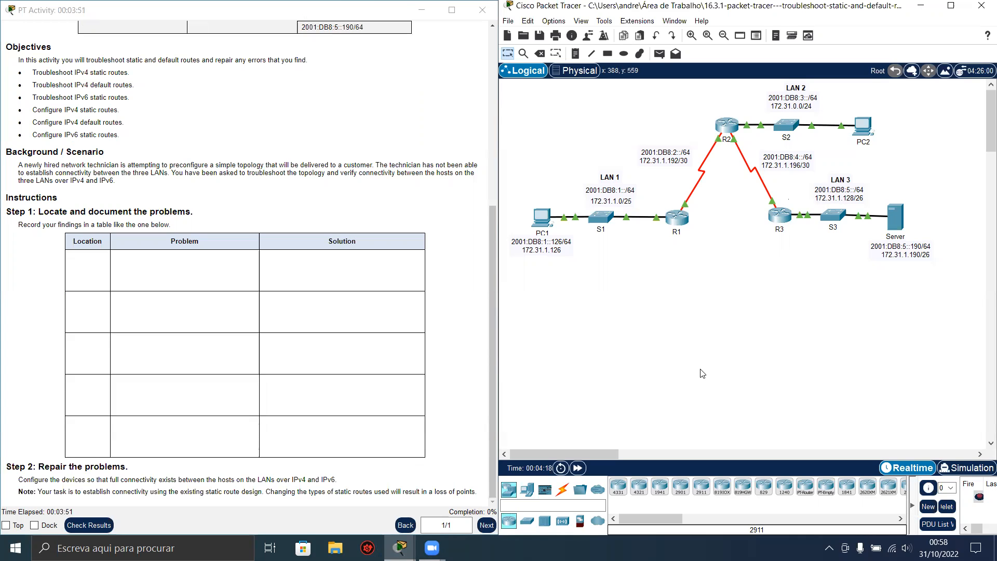
- Open router R1's command line and enter privileged EXEC mode
{"action": "left_click", "coordinate": [680, 220]}
{"action": "left_click_drag", "start_coordinate": [563, 92], "coordinate": [340, 108]}
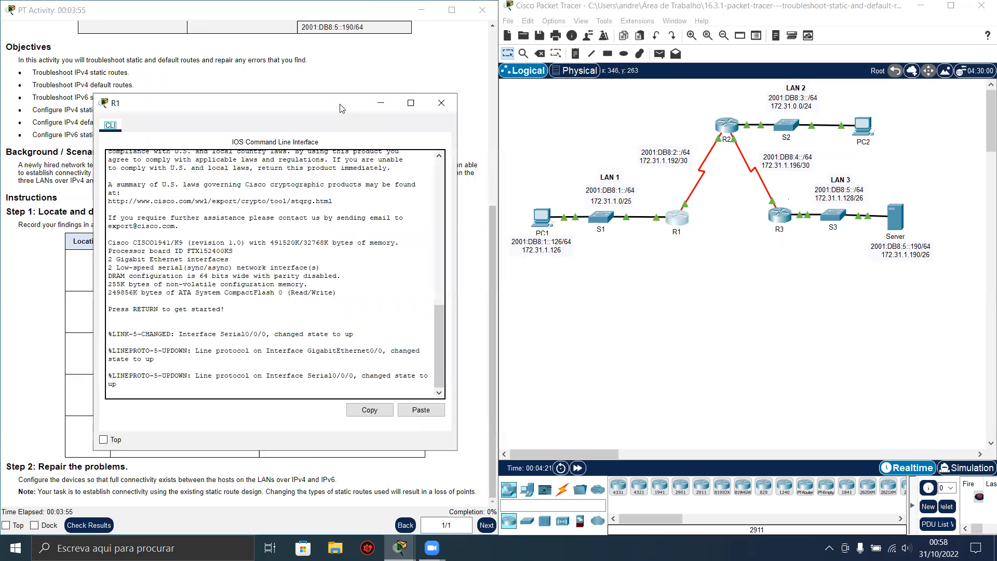
{"action": "left_click", "coordinate": [314, 189]}
{"action": "key", "text": "Return"}
{"action": "key", "text": "Return"}
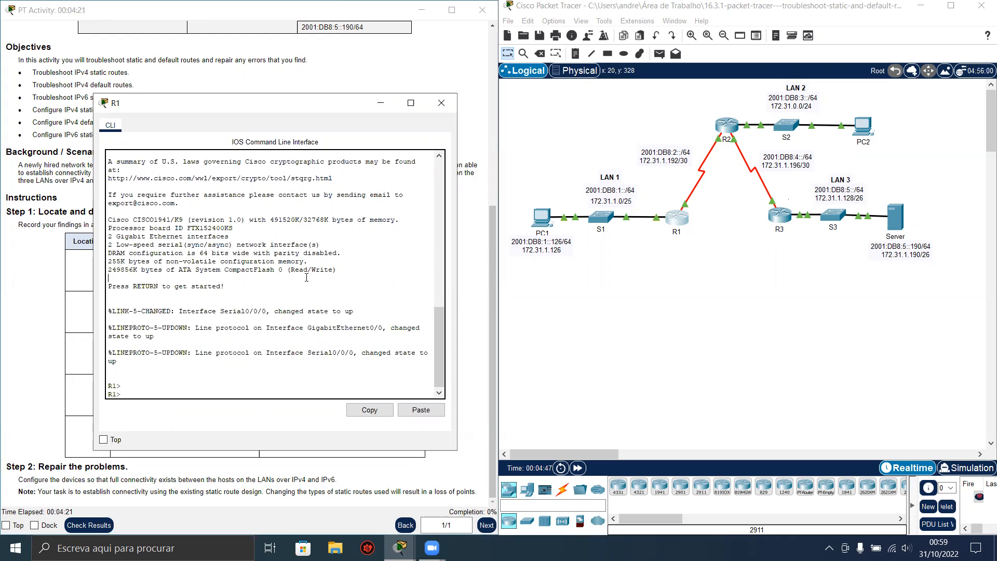
{"action": "key", "text": "Return"}
{"action": "key", "text": "Return"}
{"action": "type", "text": "en"}
{"action": "key", "text": "Tab"}
{"action": "key", "text": "Return"}
{"action": "key", "text": "Return"}
- Display R1's running configuration and examine its interfaces, IPv4 default route and IPv6 static routes
{"action": "type", "text": "show run"}
{"action": "key", "text": "Return"}
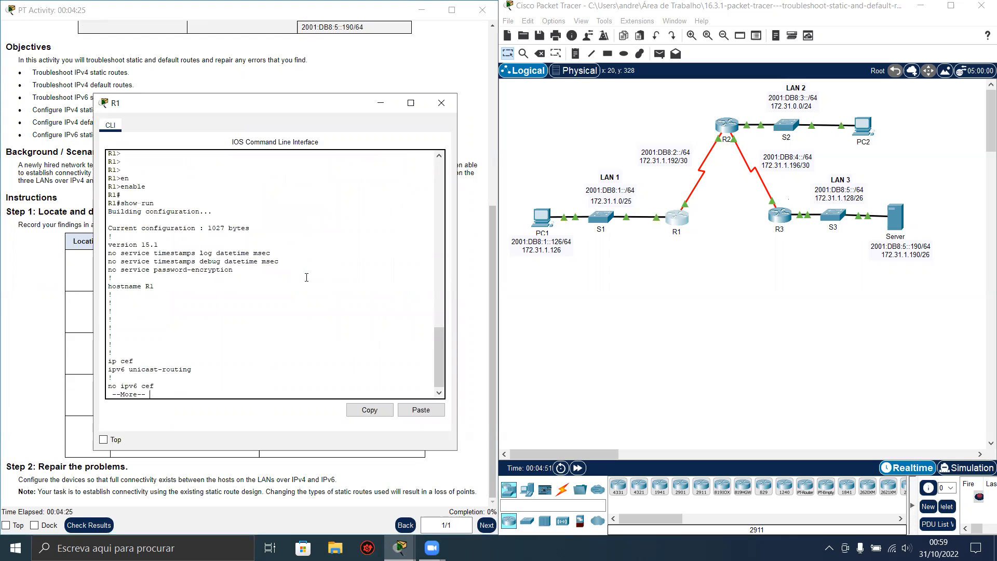
{"action": "key", "text": "space"}
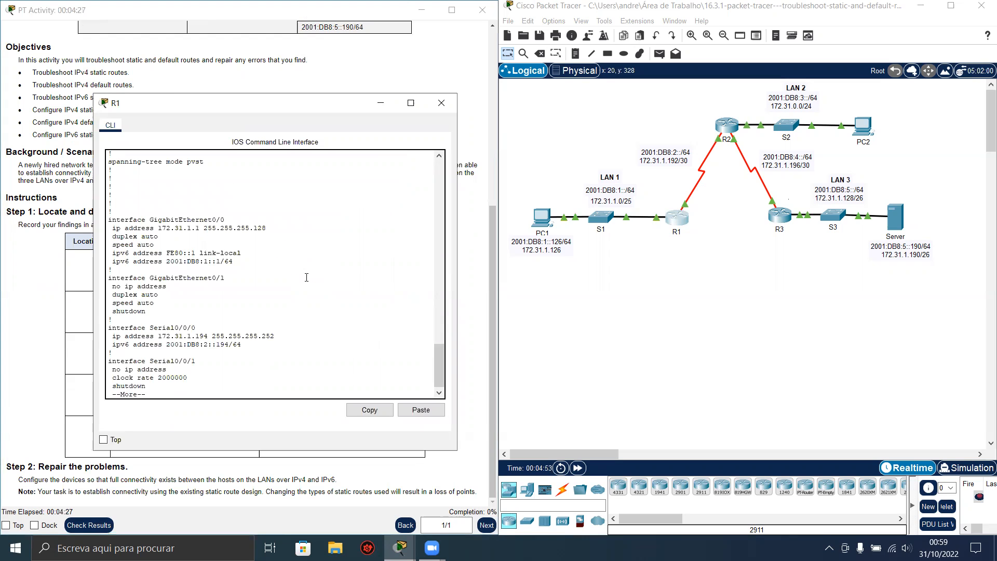
{"action": "key", "text": "Return"}
{"action": "key", "text": "Return"}
{"action": "key", "text": "Return"}
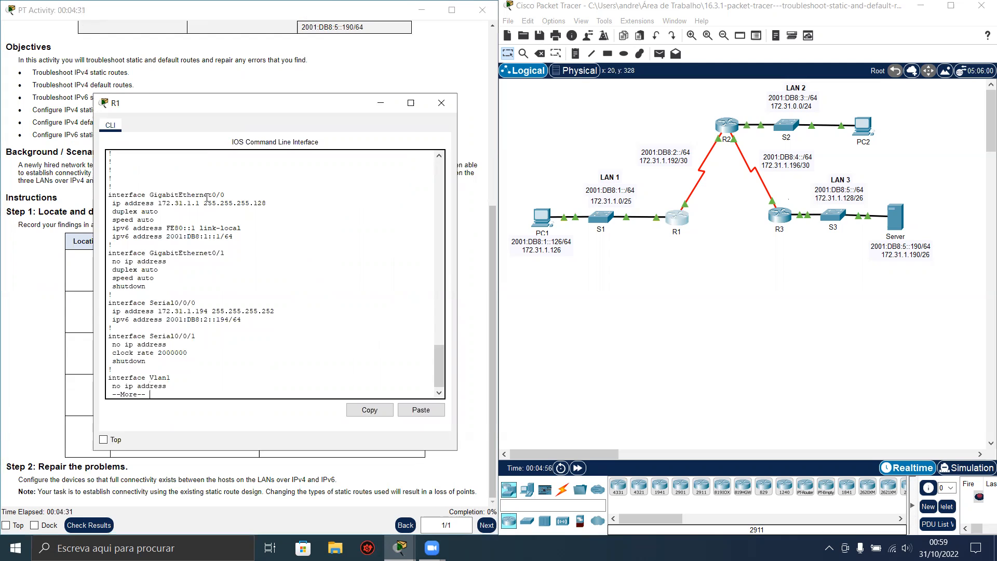
{"action": "left_click_drag", "start_coordinate": [208, 195], "coordinate": [203, 201]}
{"action": "left_click", "coordinate": [177, 310]}
{"action": "double_click", "coordinate": [177, 310]}
{"action": "key", "text": "Return"}
{"action": "key", "text": "Return"}
{"action": "key", "text": "Return"}
{"action": "key", "text": "Return"}
{"action": "key", "text": "Return"}
{"action": "key", "text": "Return"}
{"action": "key", "text": "Return"}
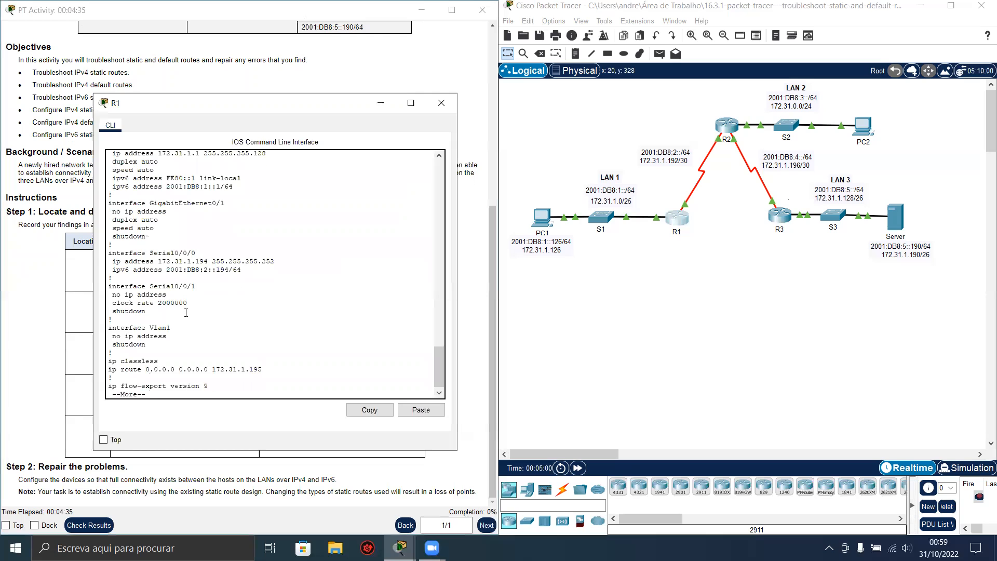
{"action": "key", "text": "Return"}
{"action": "key", "text": "Return"}
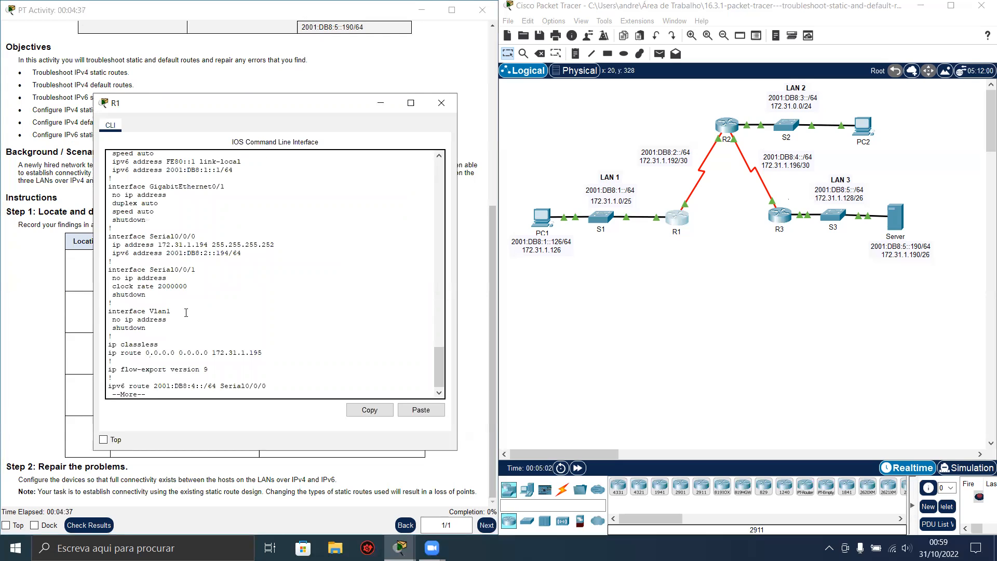
{"action": "key", "text": "Return"}
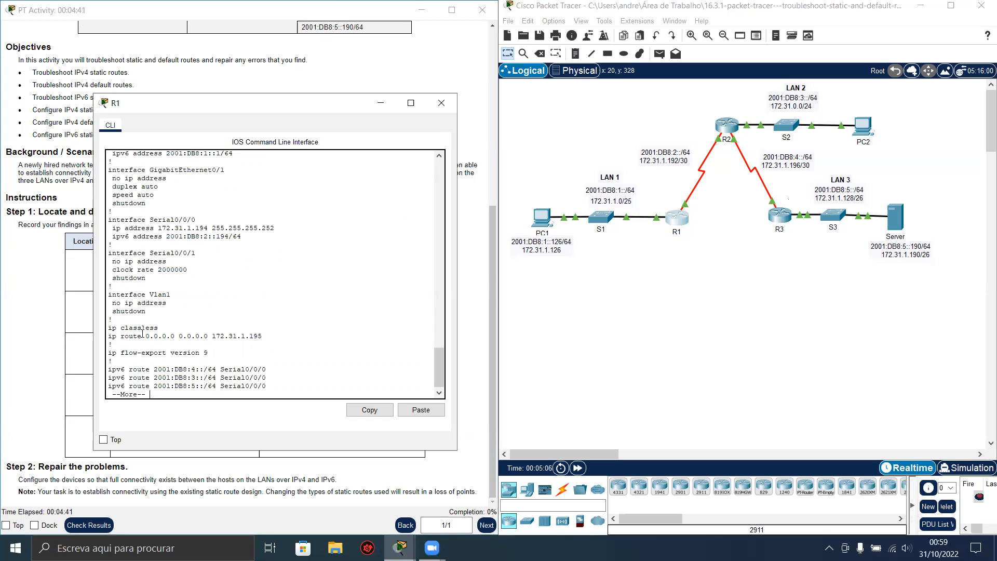
{"action": "left_click_drag", "start_coordinate": [139, 336], "coordinate": [260, 337]}
{"action": "left_click", "coordinate": [261, 336]}
- Compare the next hop of R1's default route with the addressing table and the topology
{"action": "left_click_drag", "start_coordinate": [330, 106], "coordinate": [793, 166]}
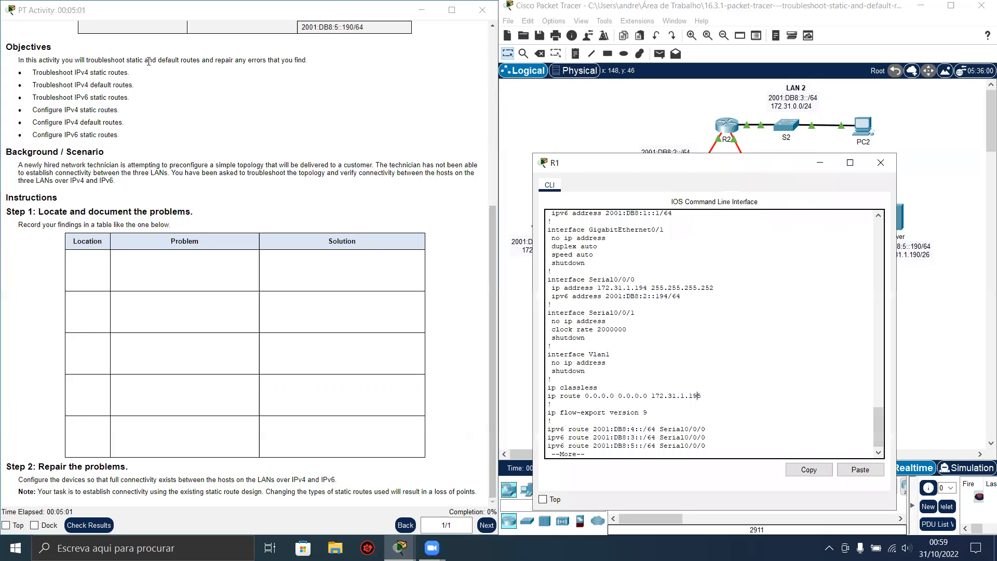
{"action": "scroll", "coordinate": [185, 170], "scroll_direction": "up", "scroll_amount": 5}
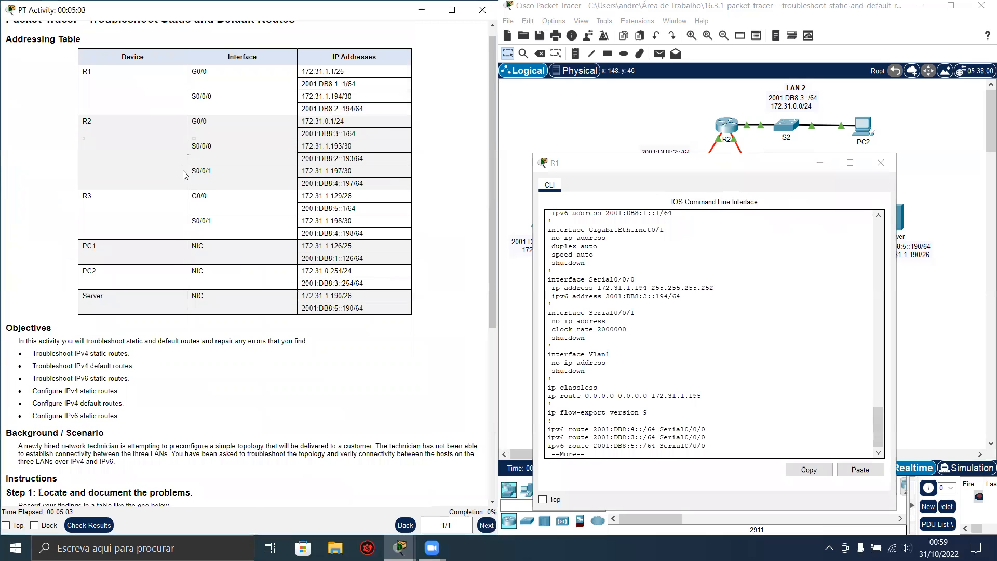
{"action": "left_click_drag", "start_coordinate": [649, 165], "coordinate": [559, 208]}
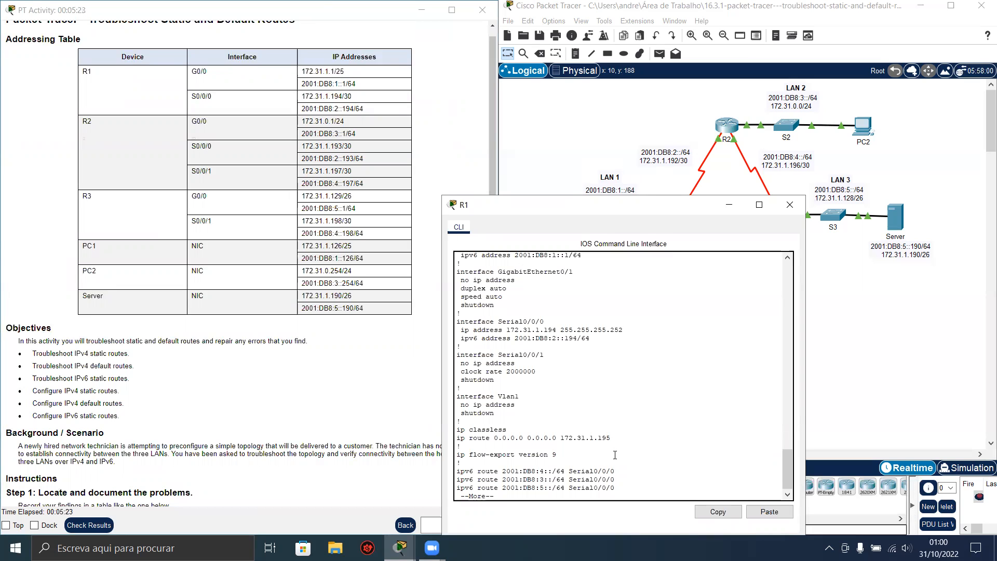
- Copy the IPv4 default route line from R1's running configuration
{"action": "left_click_drag", "start_coordinate": [641, 438], "coordinate": [474, 441]}
{"action": "left_click", "coordinate": [719, 512]}
{"action": "left_click_drag", "start_coordinate": [593, 207], "coordinate": [523, 131]}
{"action": "left_click", "coordinate": [536, 276]}
- Enter R1's global configuration mode and remove the default route with no ip route 0.0.0.0 0.0.0.0 172.31.1.195
{"action": "key", "text": "ctrl+c"}
{"action": "key", "text": "Return"}
{"action": "key", "text": "Return"}
{"action": "type", "text": "conf t"}
{"action": "key", "text": "Return"}
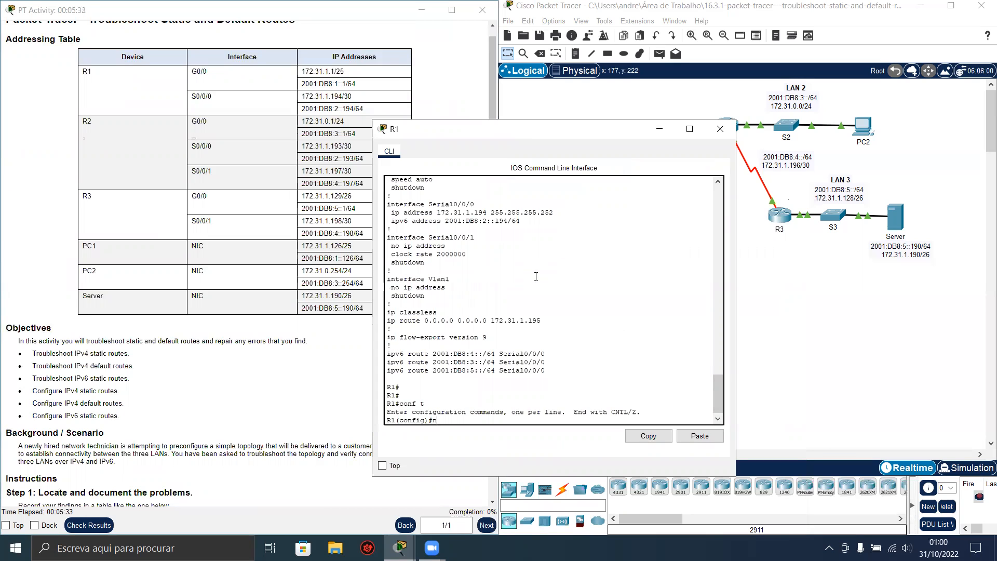
{"action": "type", "text": "no"}
{"action": "left_click", "coordinate": [696, 436]}
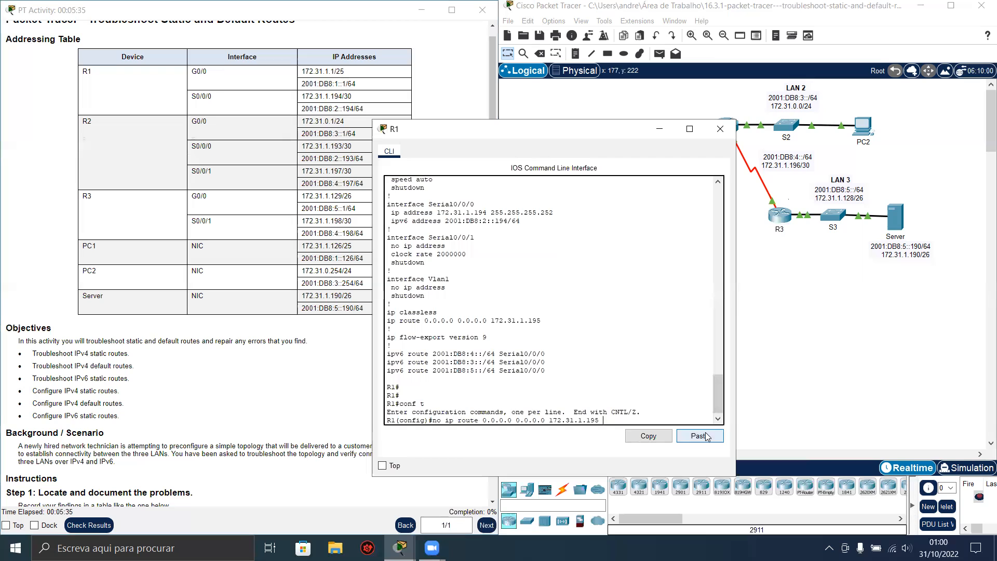
{"action": "key", "text": "Return"}
- Add an IPv4 default route on R1 with ip route 0.0.0.0 0.0.0.0 172.31.1.193
{"action": "key", "text": "Up"}
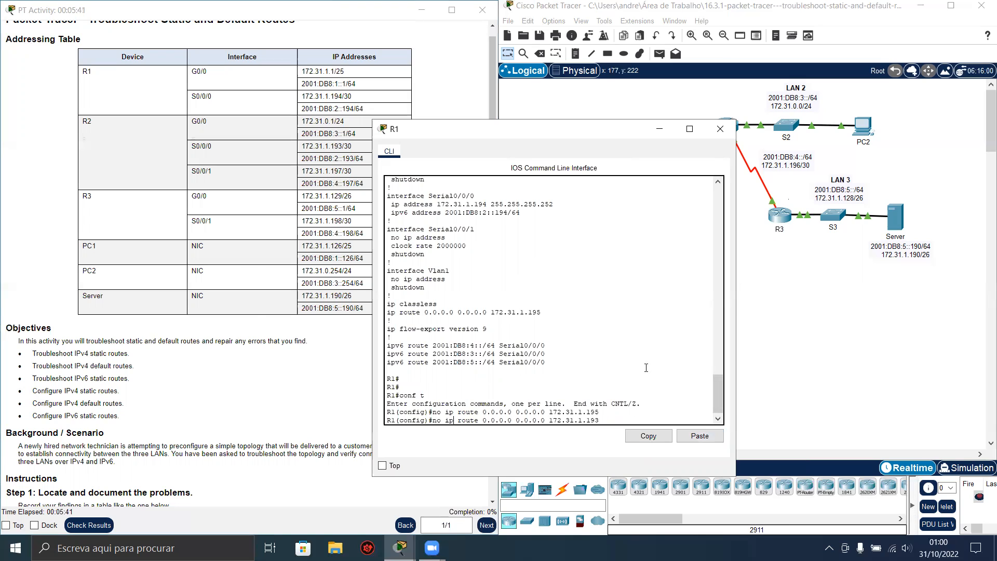
{"action": "key", "text": "ctrl+a"}
{"action": "key", "text": "Delete"}
{"action": "key", "text": "Delete"}
{"action": "key", "text": "Delete"}
{"action": "key", "text": "Return"}
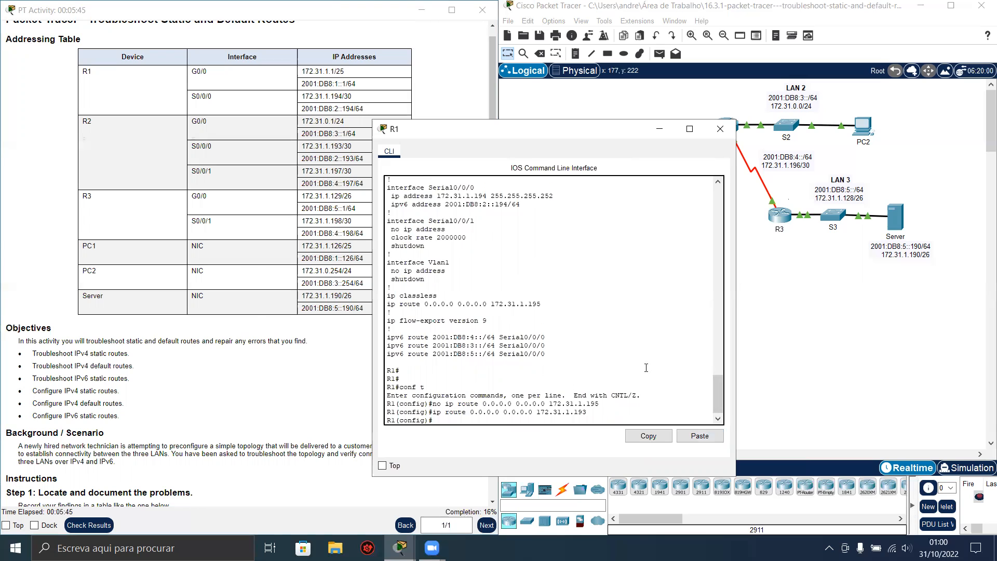
{"action": "key", "text": "Return"}
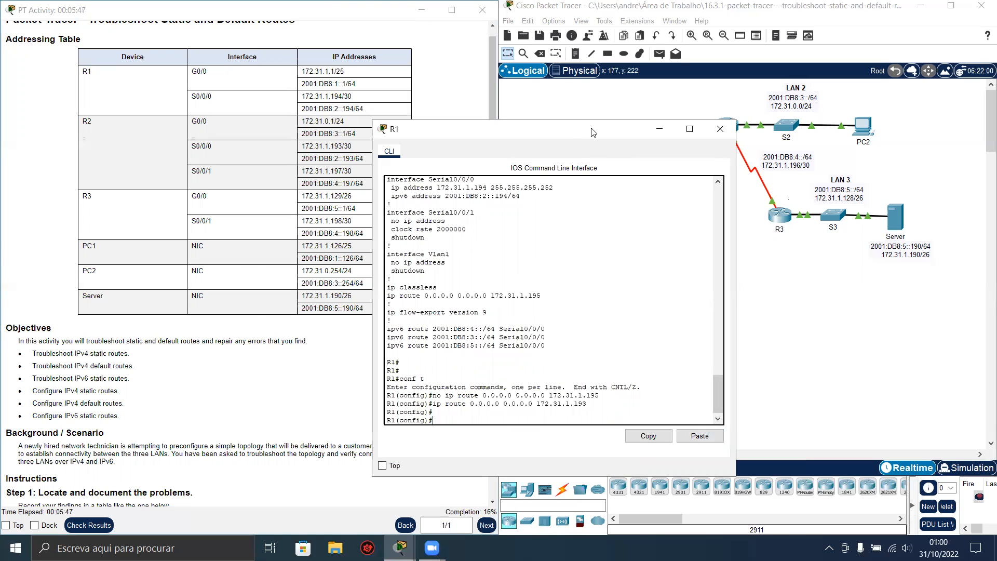
- Display R1's running configuration from configuration mode and check its default route entry
{"action": "left_click_drag", "start_coordinate": [571, 133], "coordinate": [362, 125]}
{"action": "key", "text": "Return"}
{"action": "key", "text": "Return"}
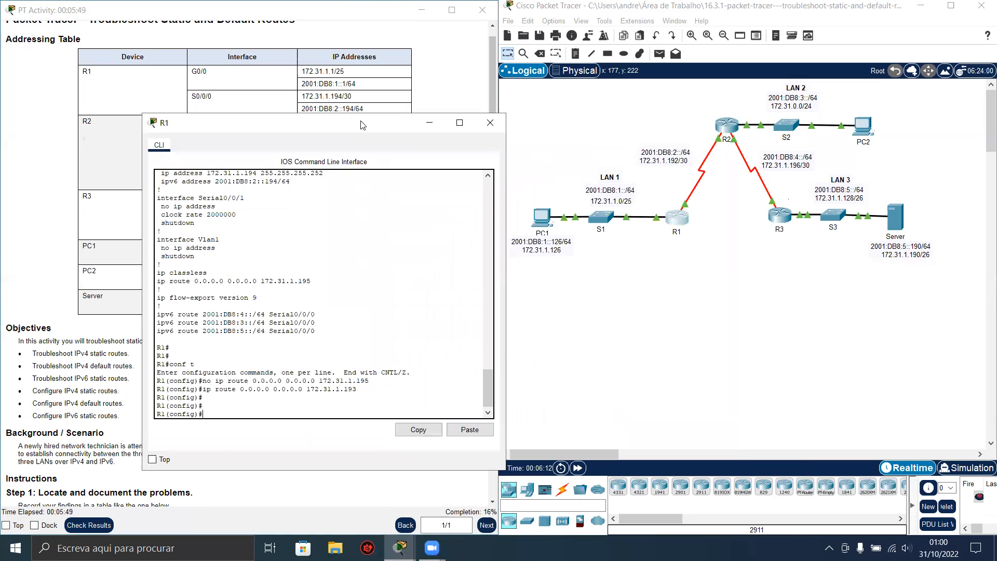
{"action": "type", "text": "do show"}
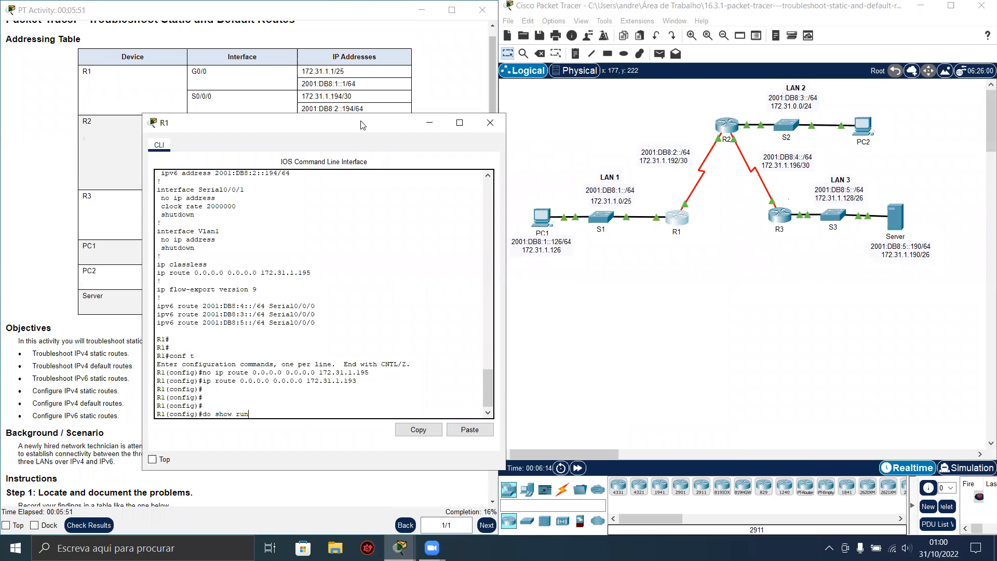
{"action": "type", "text": " run"}
{"action": "key", "text": "Return"}
{"action": "key", "text": "space"}
{"action": "key", "text": "space"}
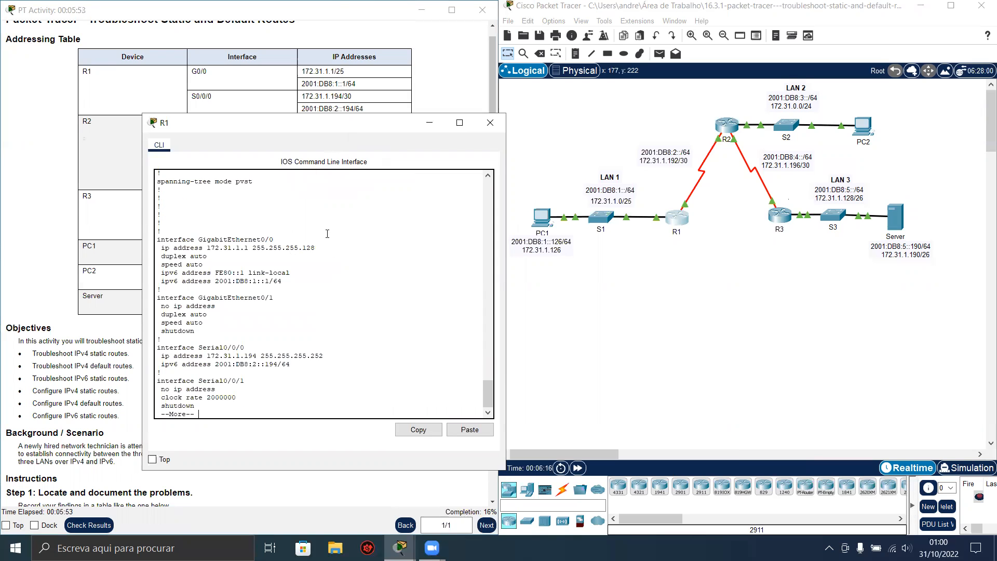
{"action": "key", "text": "space"}
{"action": "left_click_drag", "start_coordinate": [165, 282], "coordinate": [311, 282]}
{"action": "left_click", "coordinate": [275, 303]}
{"action": "key", "text": "ctrl+c"}
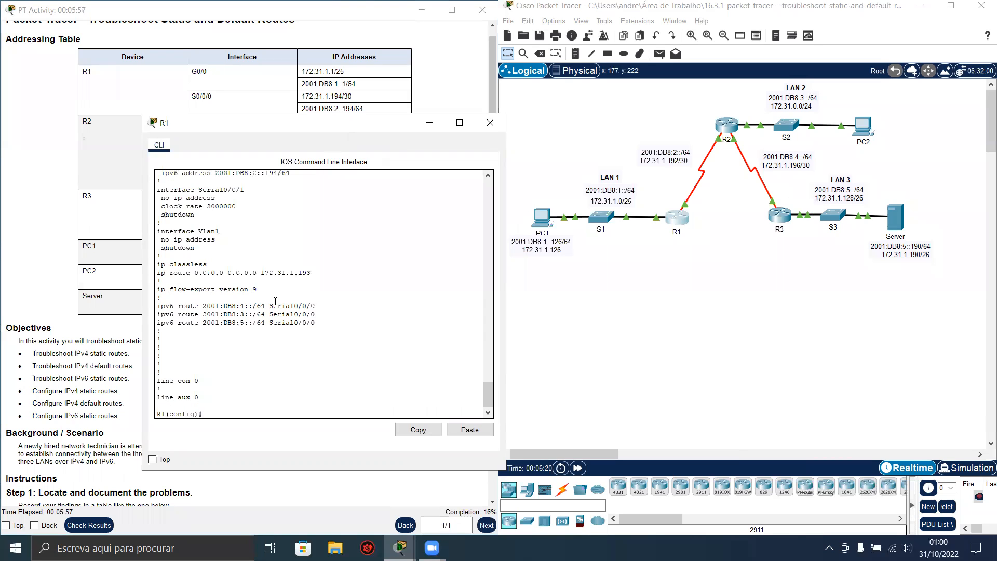
- Display R1's IPv4 routing table and check the static default route and the connected networks
{"action": "type", "text": "do show ip route"}
{"action": "key", "text": "Return"}
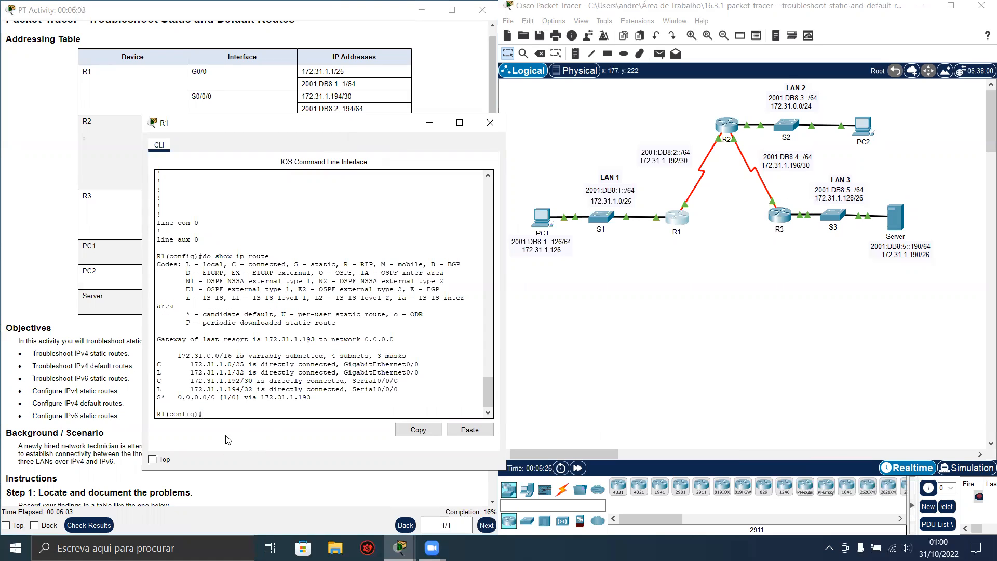
{"action": "left_click_drag", "start_coordinate": [178, 399], "coordinate": [289, 405]}
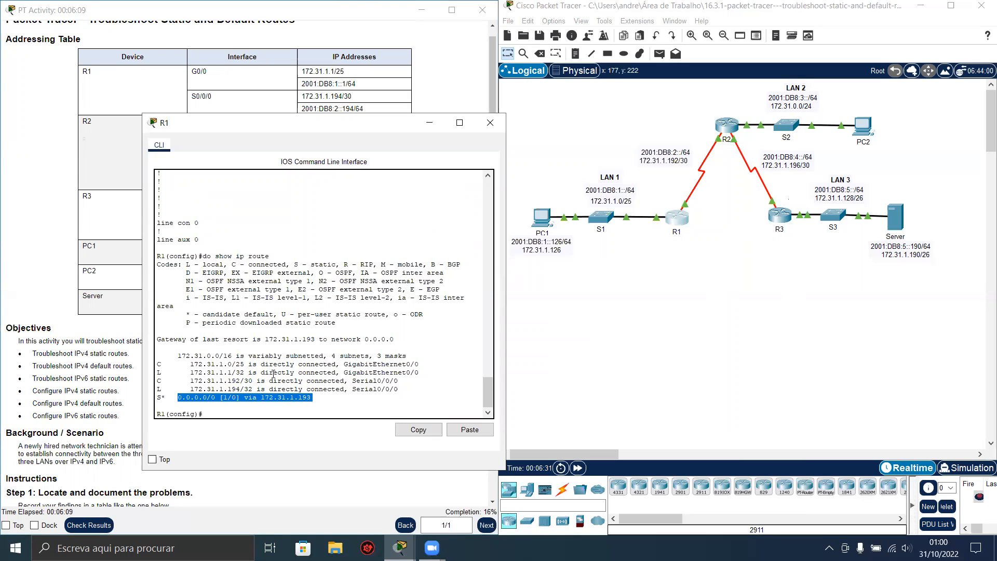
{"action": "left_click_drag", "start_coordinate": [182, 364], "coordinate": [257, 390]}
{"action": "left_click", "coordinate": [256, 390]}
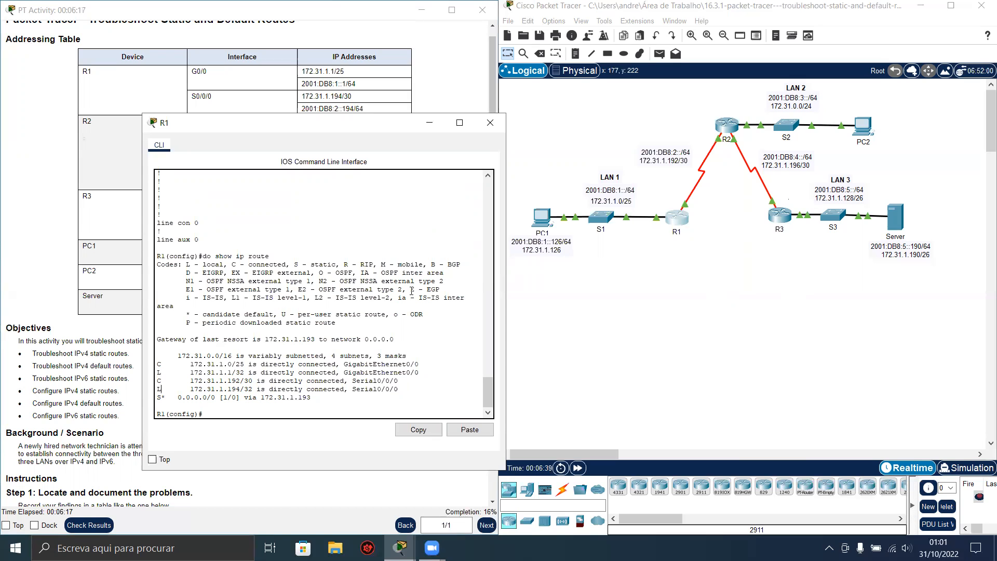
- Minimize R1's window, open router R2's command line and enter privileged EXEC mode
{"action": "left_click", "coordinate": [735, 136]}
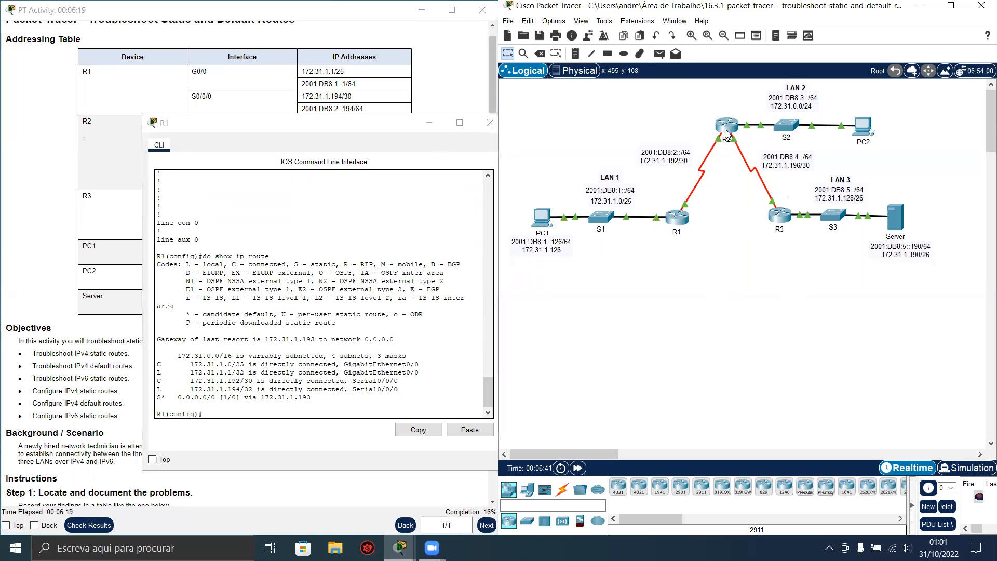
{"action": "left_click", "coordinate": [429, 124]}
{"action": "left_click", "coordinate": [728, 127]}
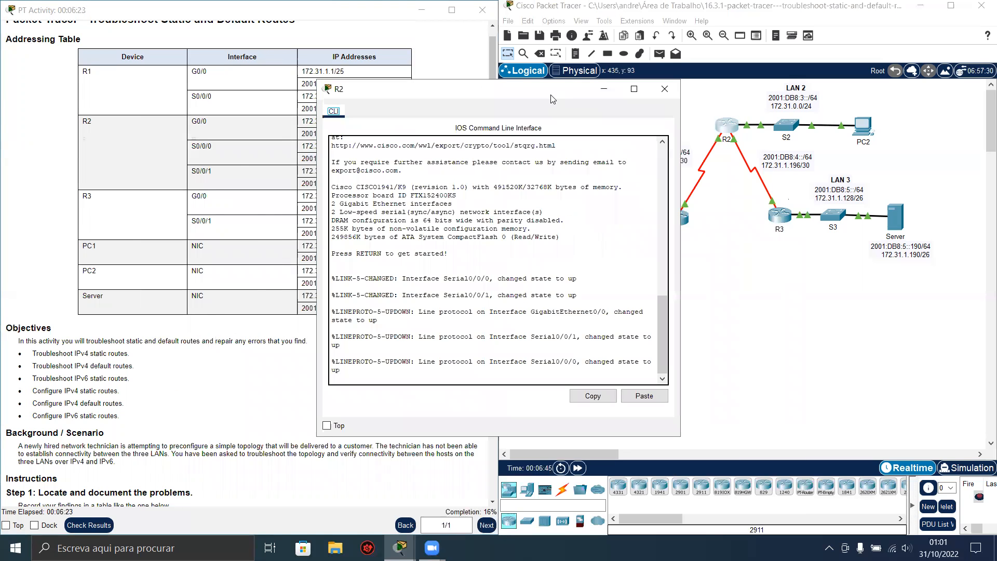
{"action": "left_click_drag", "start_coordinate": [552, 99], "coordinate": [319, 100]}
{"action": "left_click", "coordinate": [303, 189]}
{"action": "key", "text": "Return"}
{"action": "key", "text": "Return"}
{"action": "type", "text": "en"}
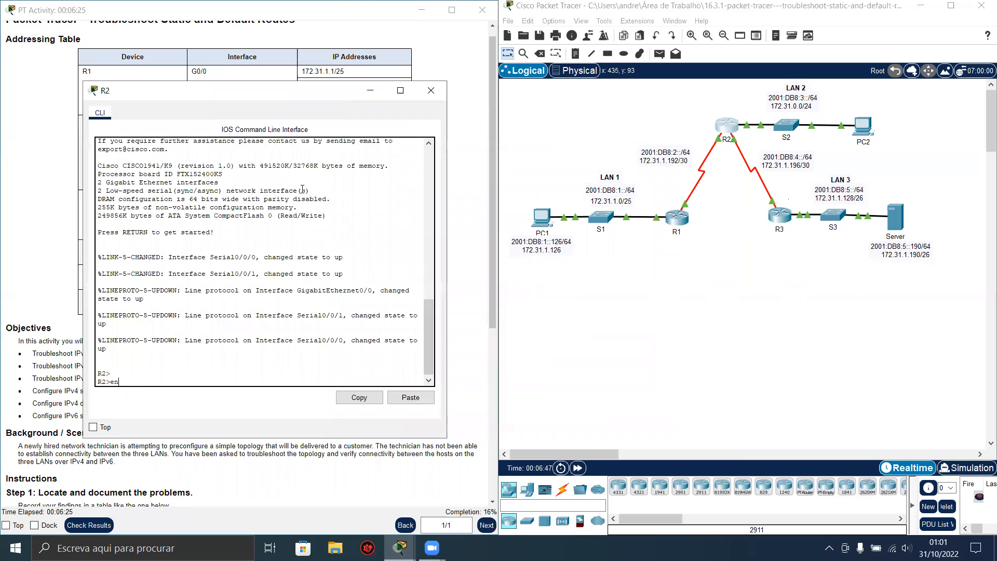
{"action": "key", "text": "Tab"}
{"action": "key", "text": "Return"}
{"action": "key", "text": "Return"}
- Display R2's running configuration and examine its serial interfaces and its IPv4 and IPv6 static routes
{"action": "type", "text": "show run"}
{"action": "key", "text": "Return"}
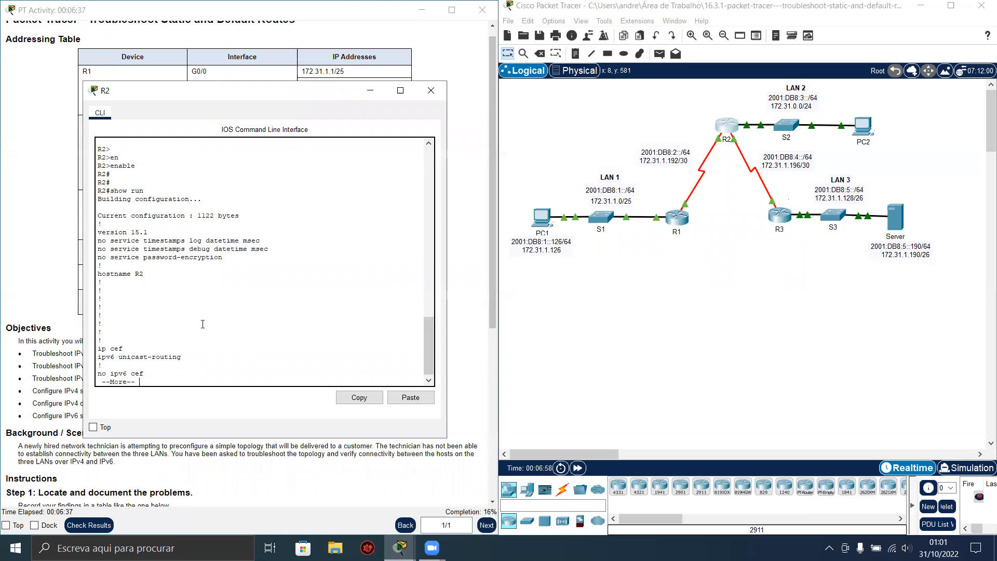
{"action": "key", "text": "Return"}
{"action": "key", "text": "Return"}
{"action": "key", "text": "space"}
{"action": "key", "text": "space"}
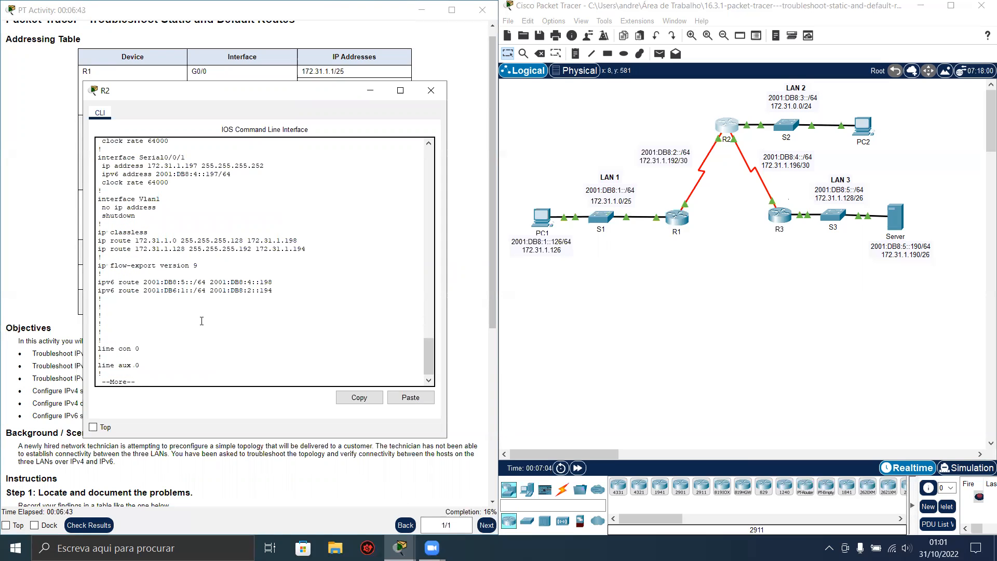
{"action": "scroll", "coordinate": [144, 282], "scroll_direction": "up", "scroll_amount": 1}
{"action": "scroll", "coordinate": [205, 260], "scroll_direction": "up", "scroll_amount": 2}
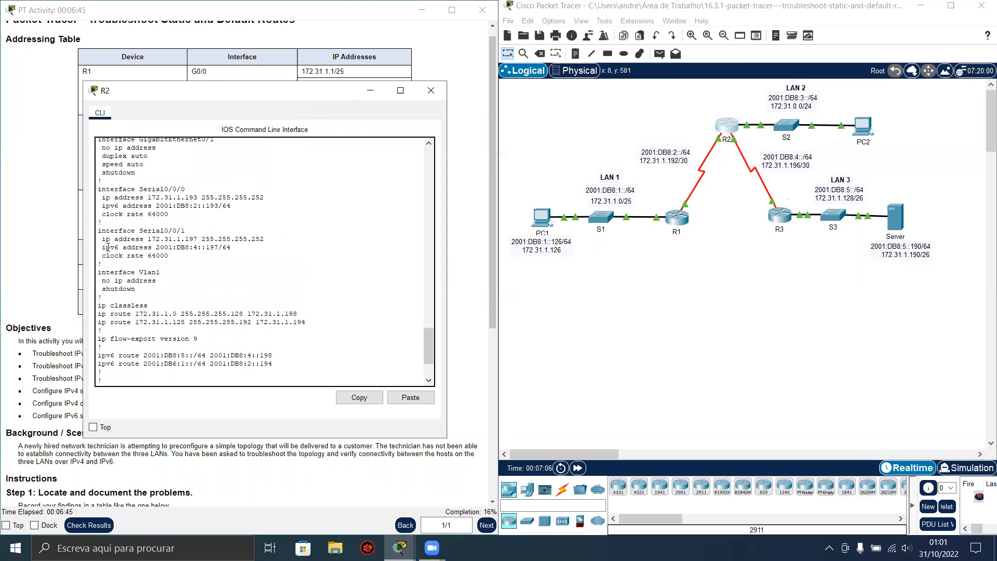
- Review R2's GigabitEthernet0/0 and serial interface addressing in the running configuration output
{"action": "scroll", "coordinate": [205, 259], "scroll_direction": "up", "scroll_amount": 4}
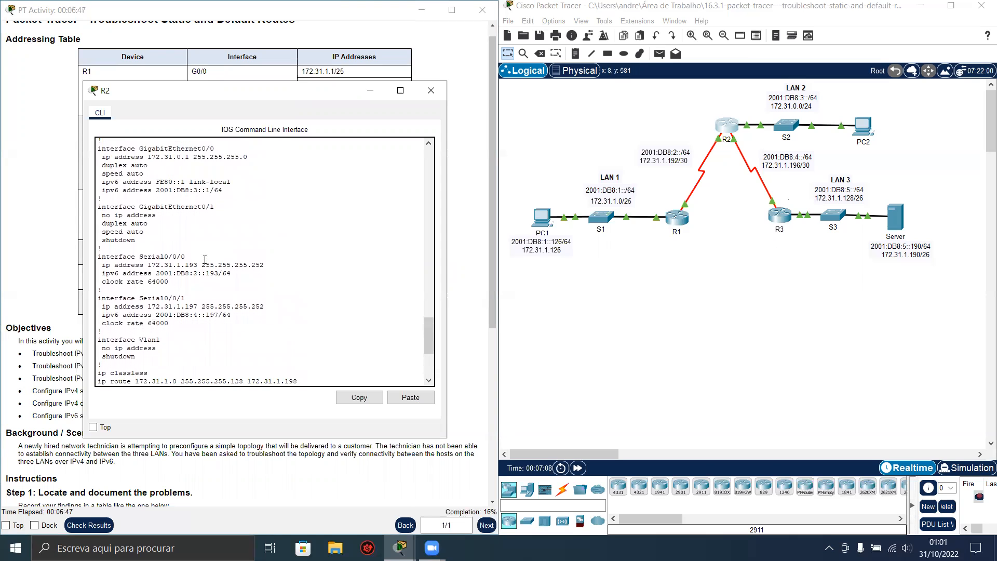
{"action": "left_click_drag", "start_coordinate": [184, 170], "coordinate": [185, 210]}
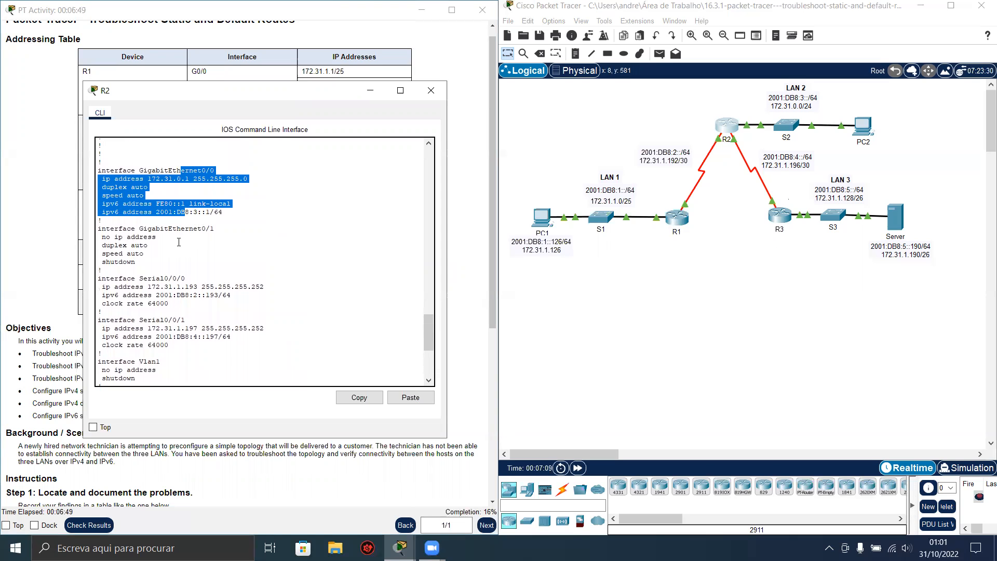
{"action": "left_click", "coordinate": [165, 294]}
{"action": "scroll", "coordinate": [161, 317], "scroll_direction": "down", "scroll_amount": 4}
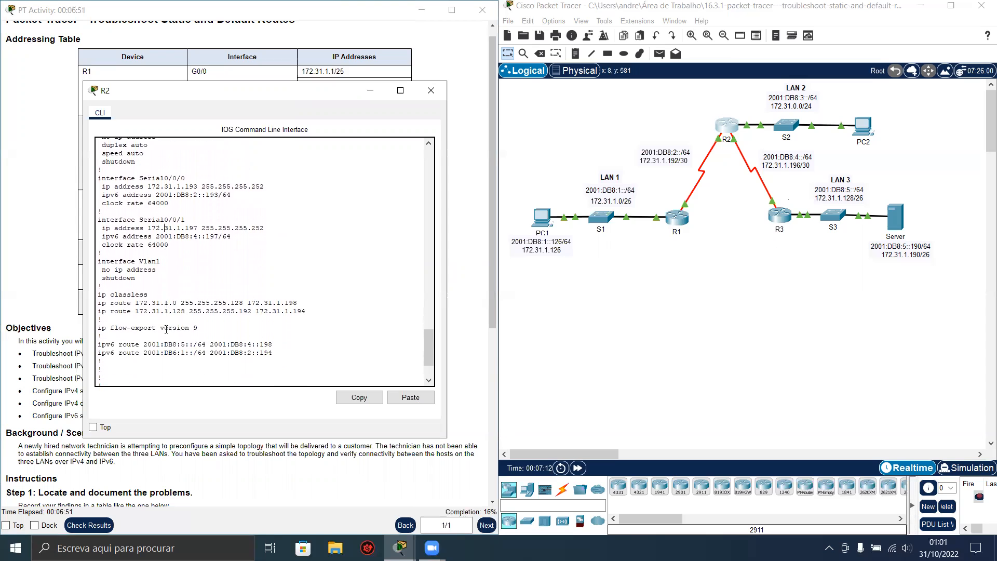
- Examine R2's IPv4 static route for LAN 1, checking its network, mask and next hop against the topology and addressing table
{"action": "left_click_drag", "start_coordinate": [110, 289], "coordinate": [336, 305]}
{"action": "left_click", "coordinate": [205, 301]}
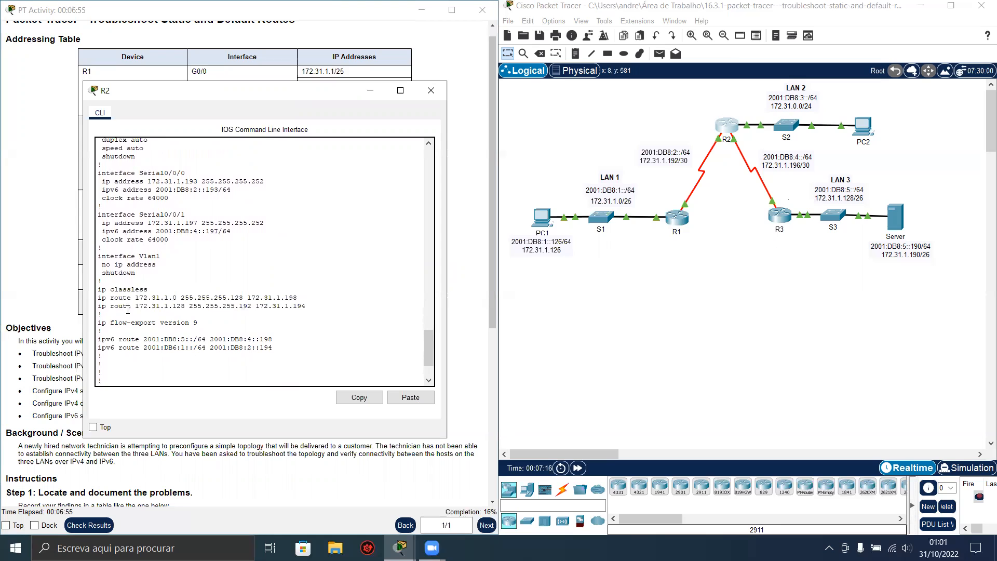
{"action": "left_click_drag", "start_coordinate": [96, 298], "coordinate": [178, 296]}
{"action": "left_click", "coordinate": [143, 298]}
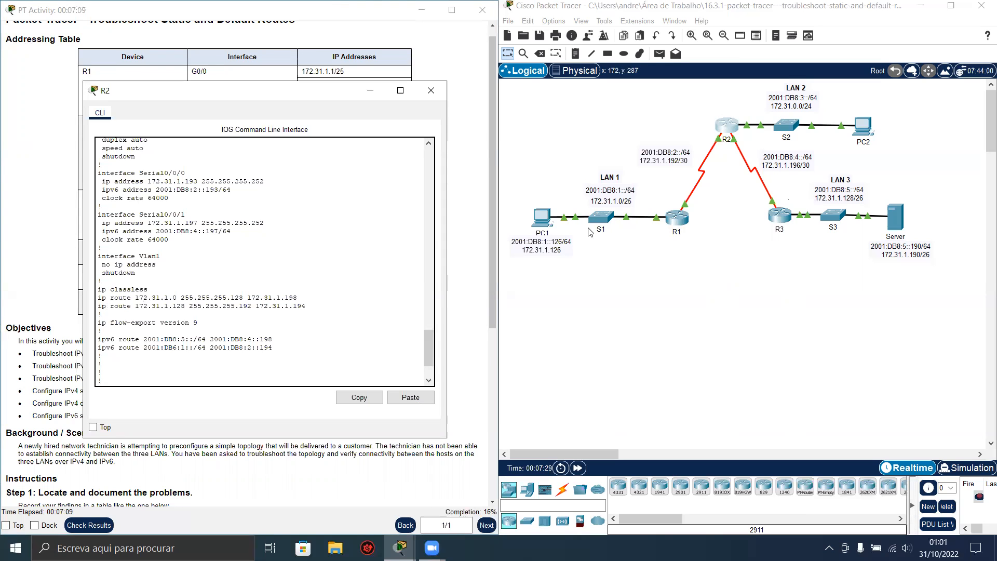
{"action": "left_click_drag", "start_coordinate": [185, 298], "coordinate": [240, 297]}
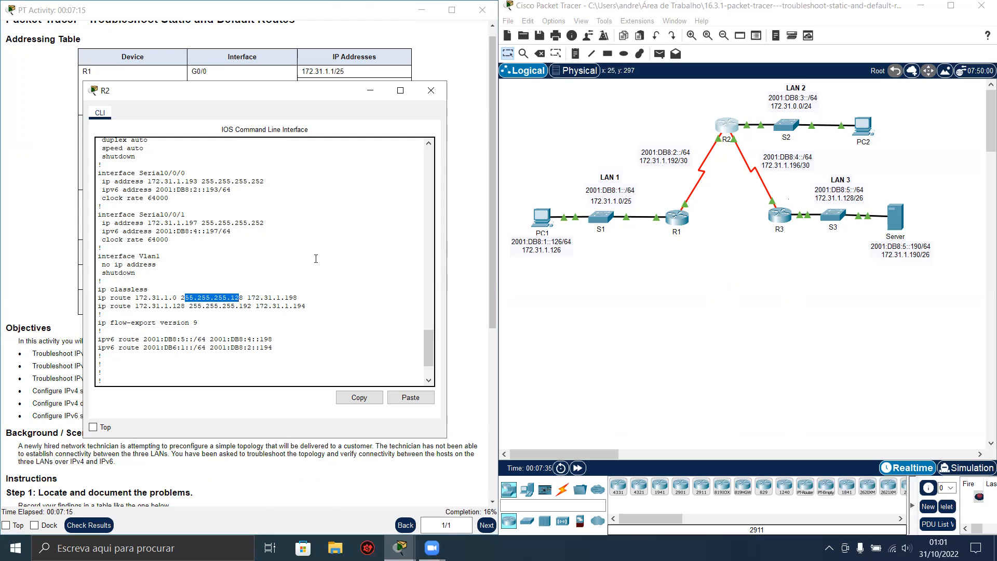
{"action": "left_click", "coordinate": [248, 306]}
{"action": "double_click", "coordinate": [257, 299]}
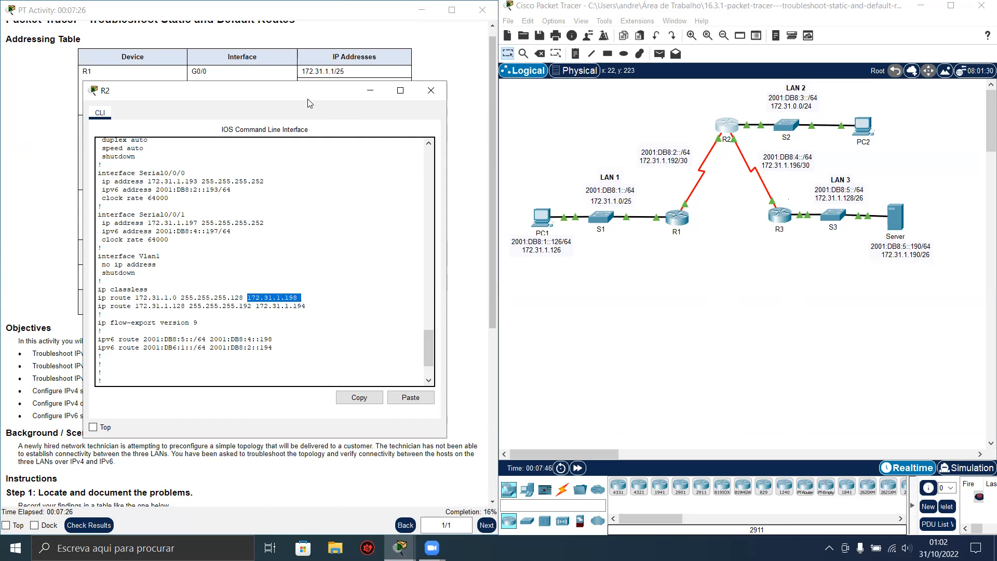
{"action": "left_click_drag", "start_coordinate": [308, 102], "coordinate": [305, 139]}
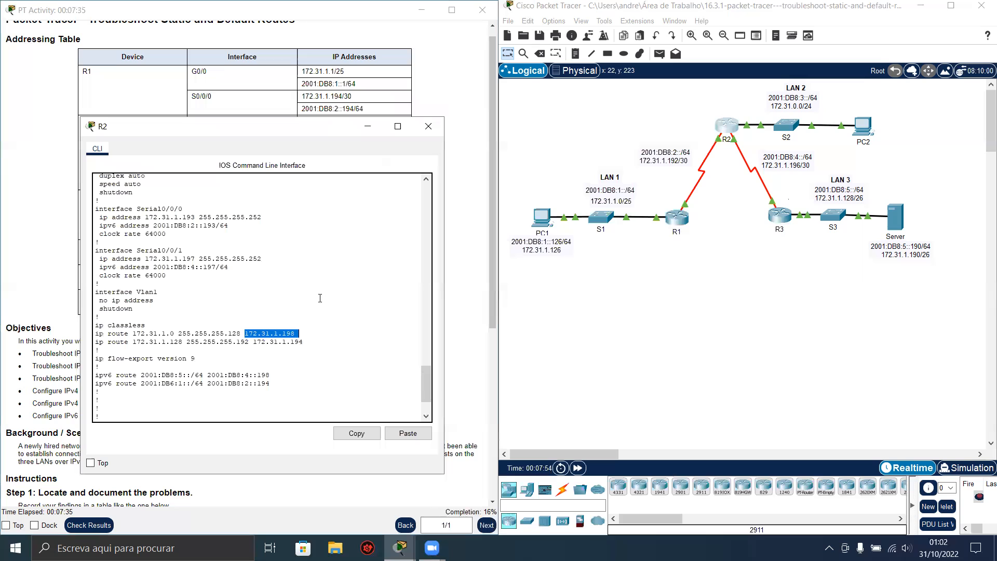
- Enter R2's global configuration mode and remove the static route 172.31.1.0 255.255.255.128 via 172.31.1.198
{"action": "left_click_drag", "start_coordinate": [295, 333], "coordinate": [95, 334]}
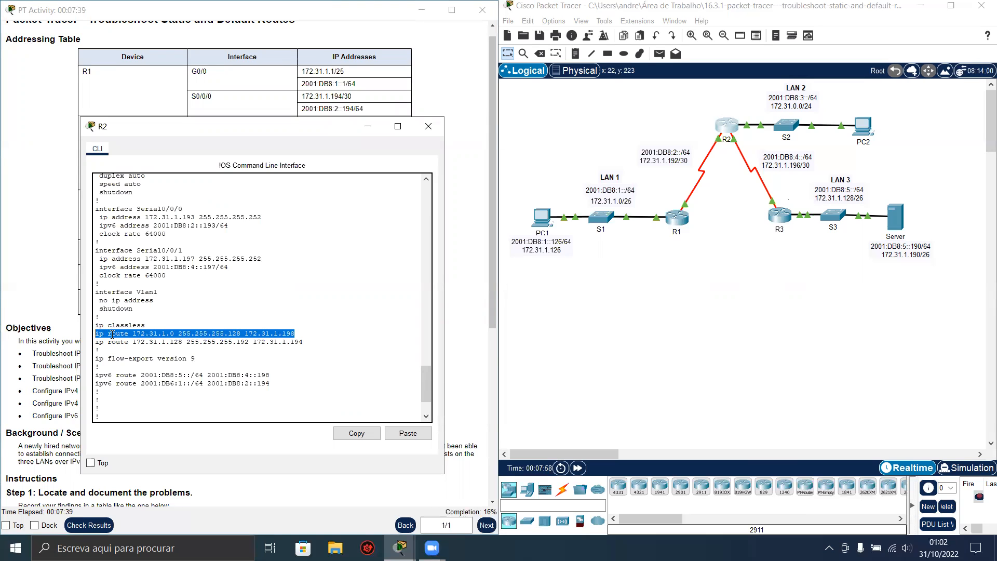
{"action": "right_click", "coordinate": [113, 334]}
{"action": "left_click", "coordinate": [125, 341]}
{"action": "left_click", "coordinate": [216, 387]}
{"action": "scroll", "coordinate": [264, 388], "scroll_direction": "down", "scroll_amount": 3}
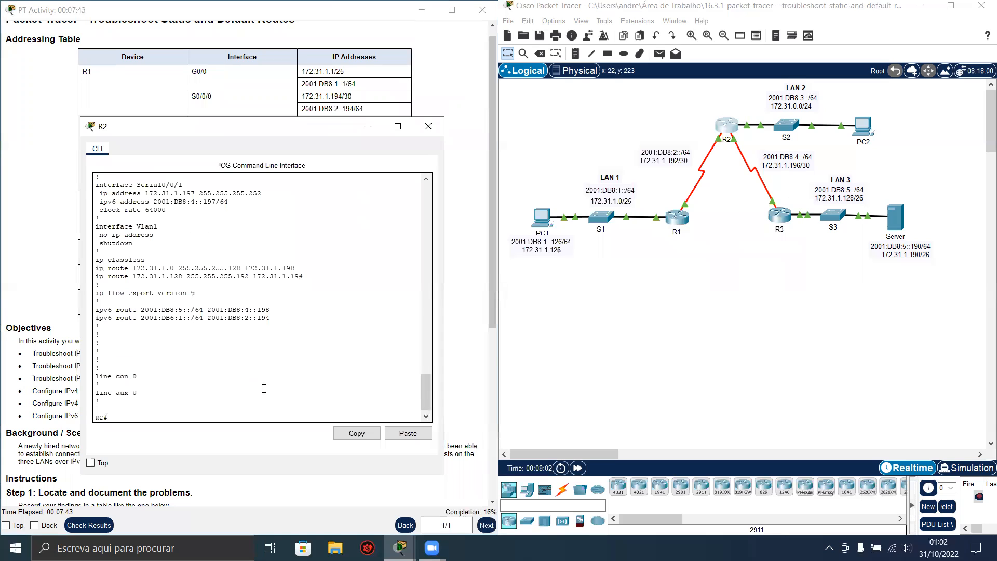
{"action": "type", "text": "conf t"}
{"action": "key", "text": "Return"}
{"action": "left_click", "coordinate": [408, 434]}
{"action": "key", "text": "Return"}
- Add an IPv4 static route on R2 to 172.31.1.0 255.255.255.128 with next hop 172.31.1.194
{"action": "key", "text": "Up"}
{"action": "key", "text": "BackSpace"}
{"action": "type", "text": "4"}
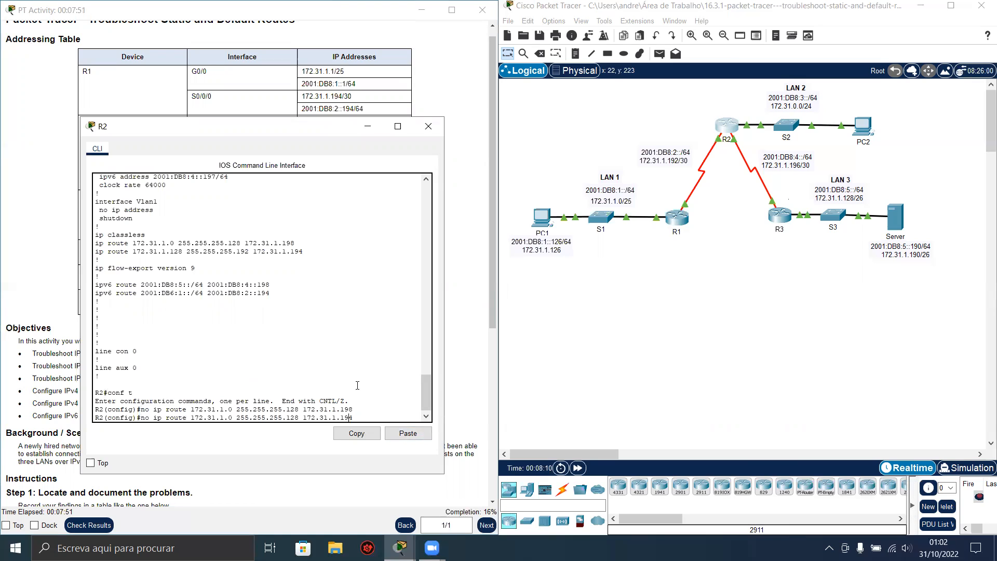
{"action": "key", "text": "Left"}
{"action": "key", "text": "Left"}
{"action": "key", "text": "Left"}
{"action": "key", "text": "Left"}
{"action": "key", "text": "Left"}
{"action": "key", "text": "Left"}
{"action": "key", "text": "Left"}
{"action": "key", "text": "Left"}
{"action": "key", "text": "Left"}
{"action": "key", "text": "Left"}
{"action": "key", "text": "Left"}
{"action": "key", "text": "Left"}
{"action": "key", "text": "Left"}
{"action": "key", "text": "Left"}
{"action": "key", "text": "Left"}
{"action": "key", "text": "Left"}
{"action": "key", "text": "Left"}
{"action": "key", "text": "Left"}
{"action": "key", "text": "Left"}
{"action": "key", "text": "Left"}
{"action": "key", "text": "Left"}
{"action": "key", "text": "Left"}
{"action": "key", "text": "BackSpace"}
{"action": "key", "text": "BackSpace"}
{"action": "key", "text": "BackSpace"}
{"action": "key", "text": "Return"}
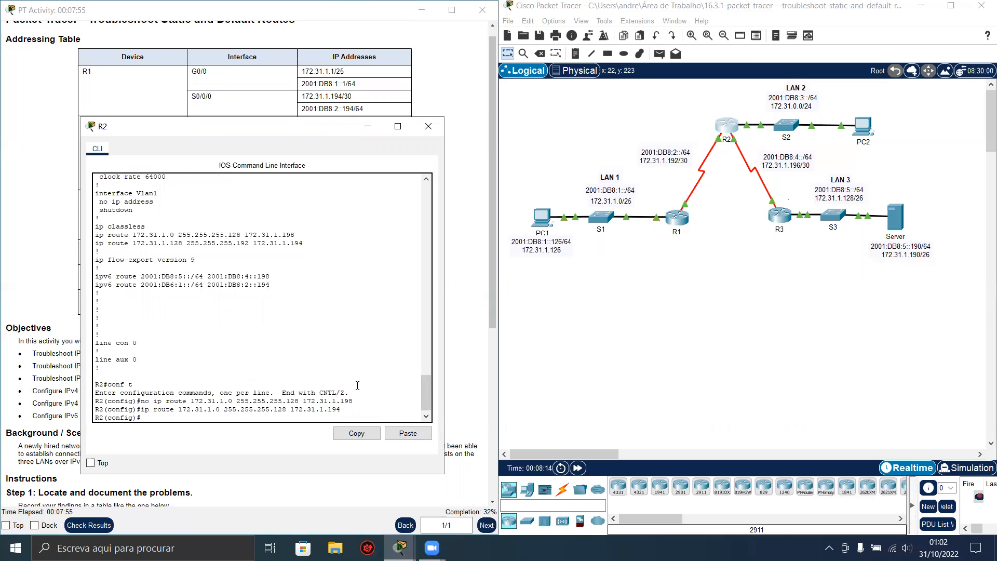
{"action": "key", "text": "Return"}
{"action": "key", "text": "Return"}
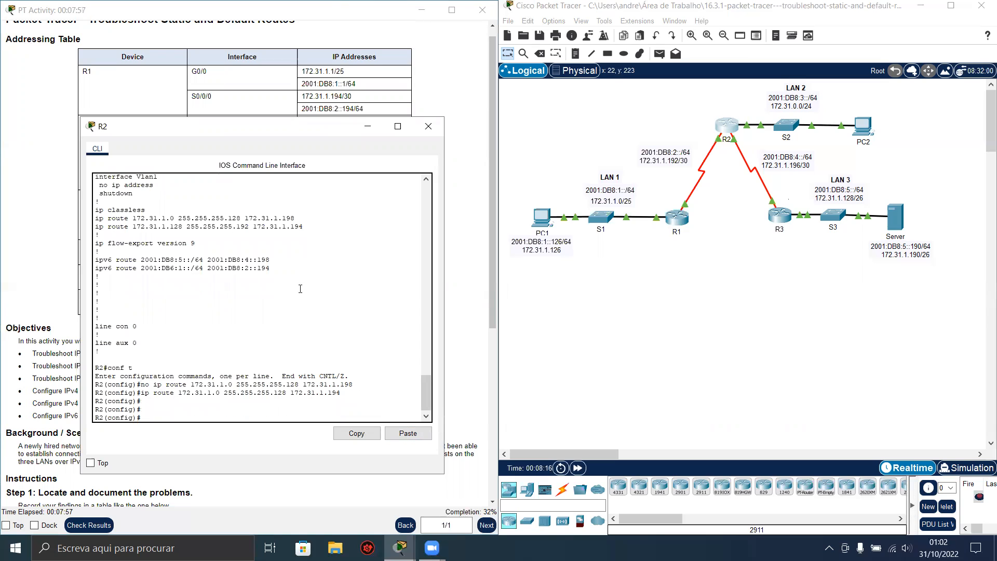
- Compare the next hops of R2's remaining IPv4 and IPv6 static routes with R3's S0/0/1 entries in the addressing table
{"action": "scroll", "coordinate": [176, 288], "scroll_direction": "up", "scroll_amount": 3}
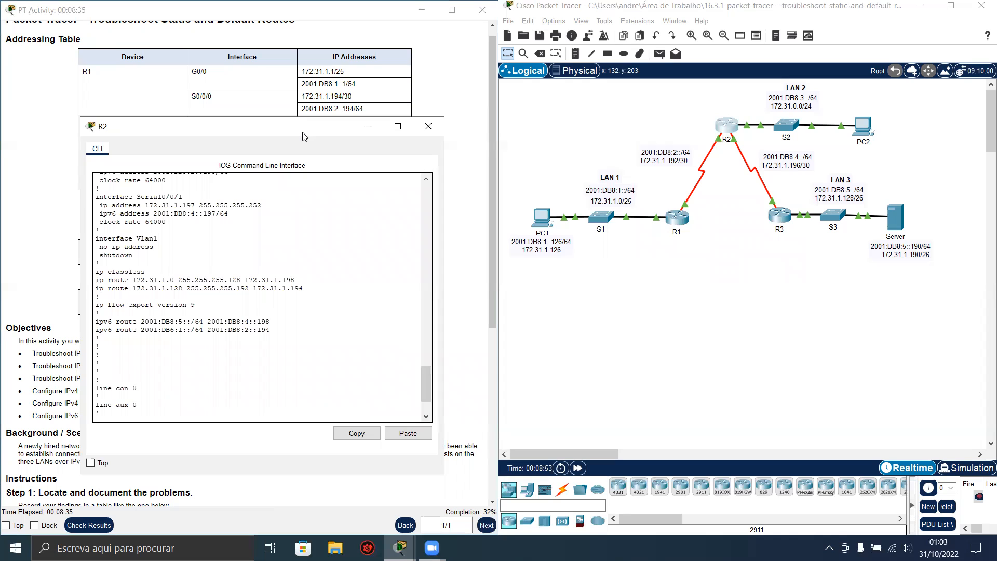
{"action": "left_click_drag", "start_coordinate": [304, 134], "coordinate": [296, 256]}
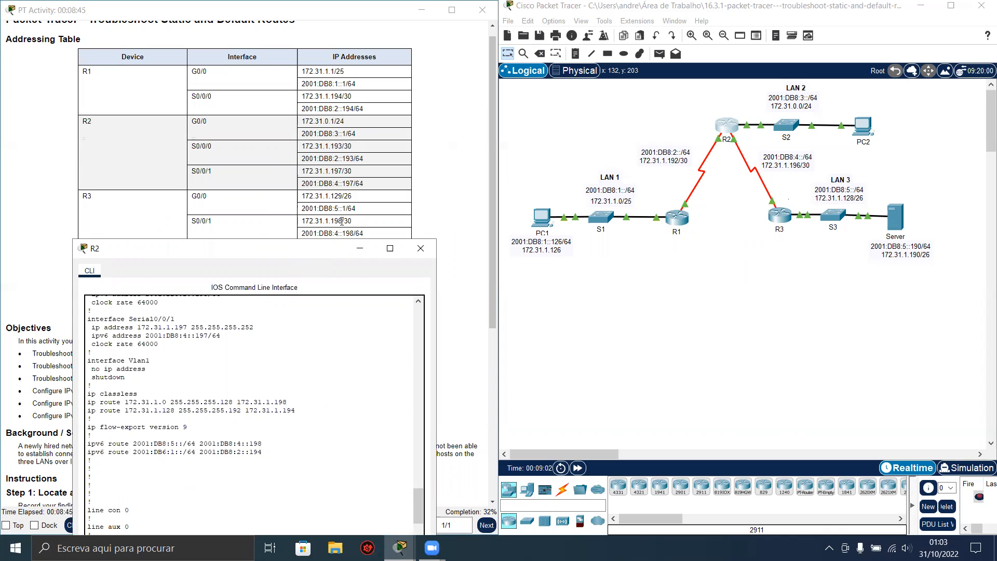
{"action": "left_click", "coordinate": [270, 310]}
{"action": "left_click", "coordinate": [267, 454]}
{"action": "left_click_drag", "start_coordinate": [264, 453], "coordinate": [102, 461]}
{"action": "left_click", "coordinate": [213, 421]}
{"action": "left_click_drag", "start_coordinate": [305, 232], "coordinate": [361, 232]}
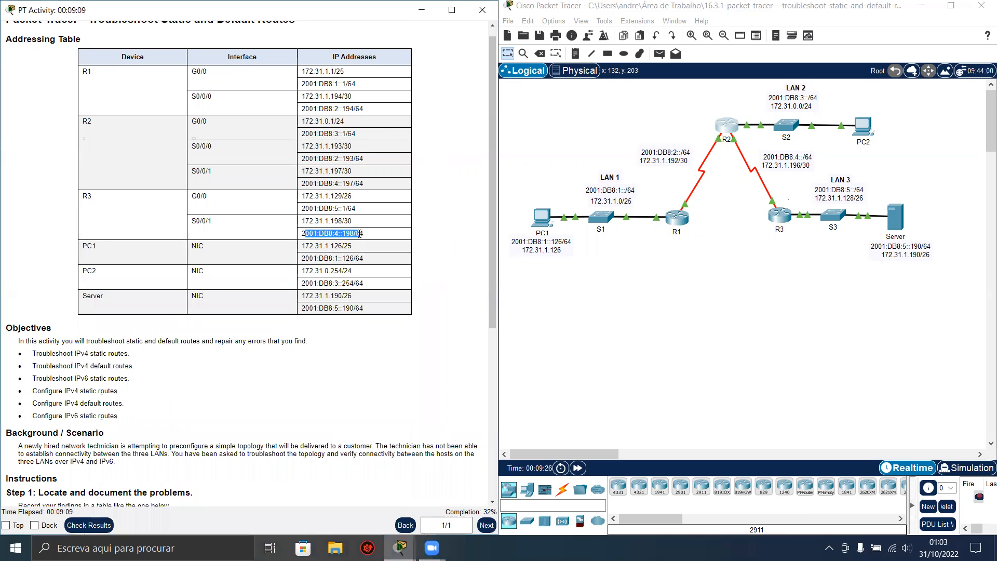
{"action": "left_click", "coordinate": [779, 221]}
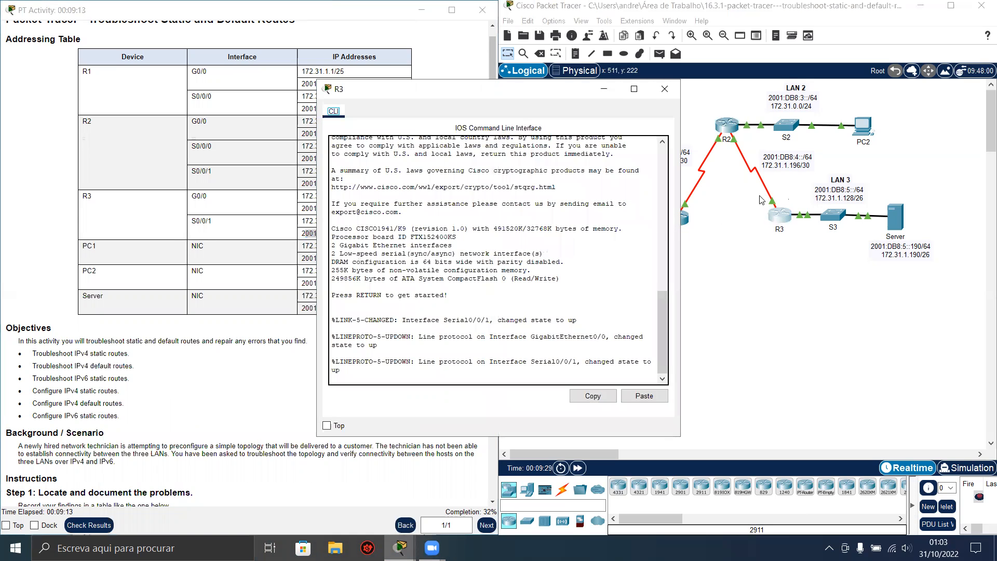
{"action": "left_click", "coordinate": [663, 88]}
{"action": "left_click", "coordinate": [726, 126]}
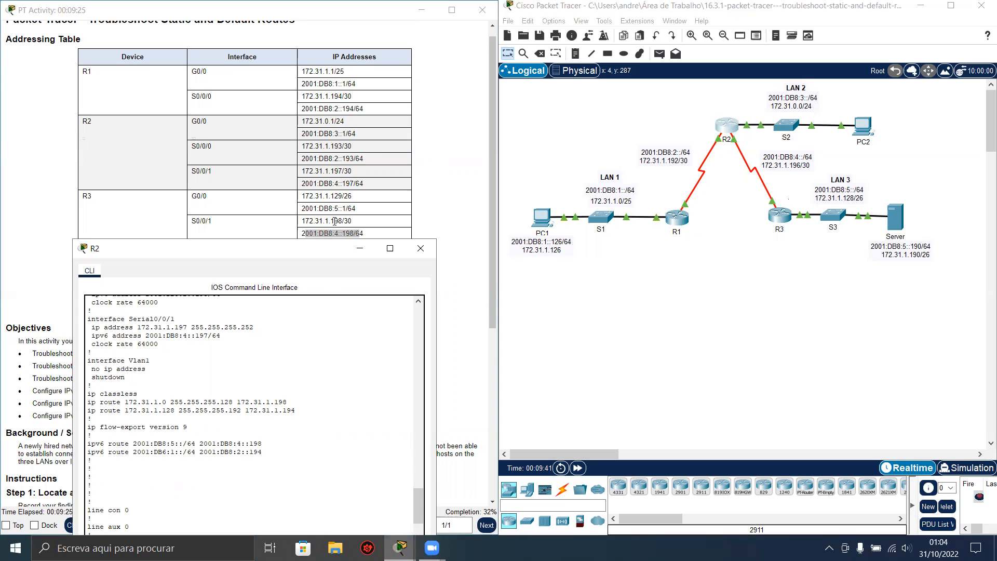
- Remove R2's static route 172.31.1.128 255.255.255.192 via 172.31.1.194
{"action": "left_click_drag", "start_coordinate": [295, 410], "coordinate": [88, 411]}
{"action": "right_click", "coordinate": [97, 412]}
{"action": "left_click", "coordinate": [129, 416]}
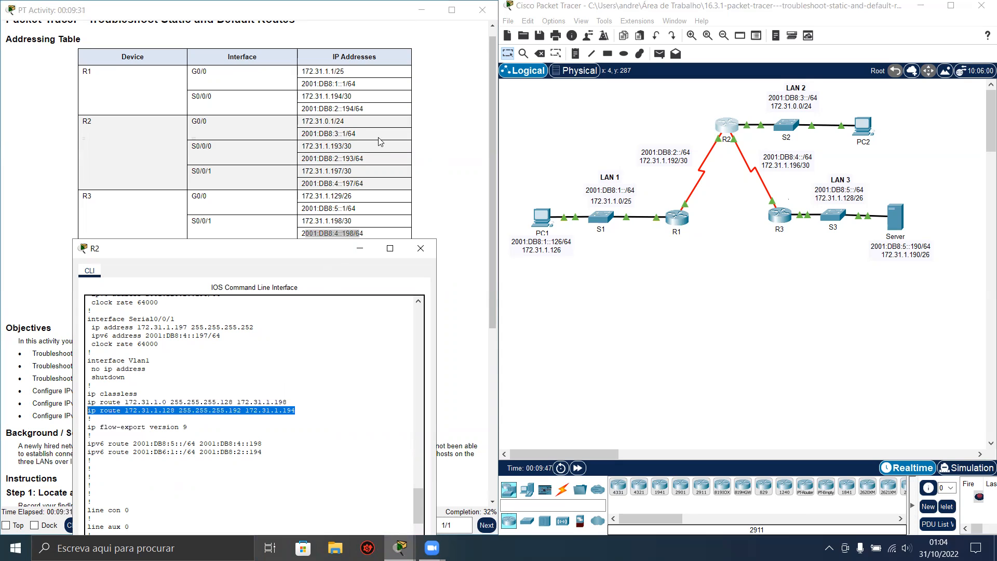
{"action": "left_click_drag", "start_coordinate": [262, 248], "coordinate": [288, 128]}
{"action": "left_click", "coordinate": [273, 323]}
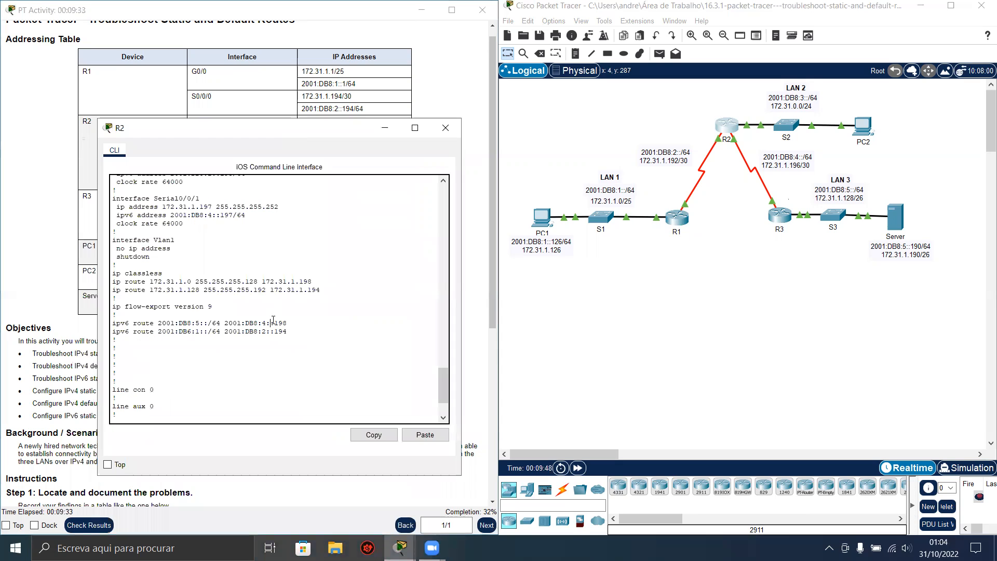
{"action": "key", "text": "ctrl+v"}
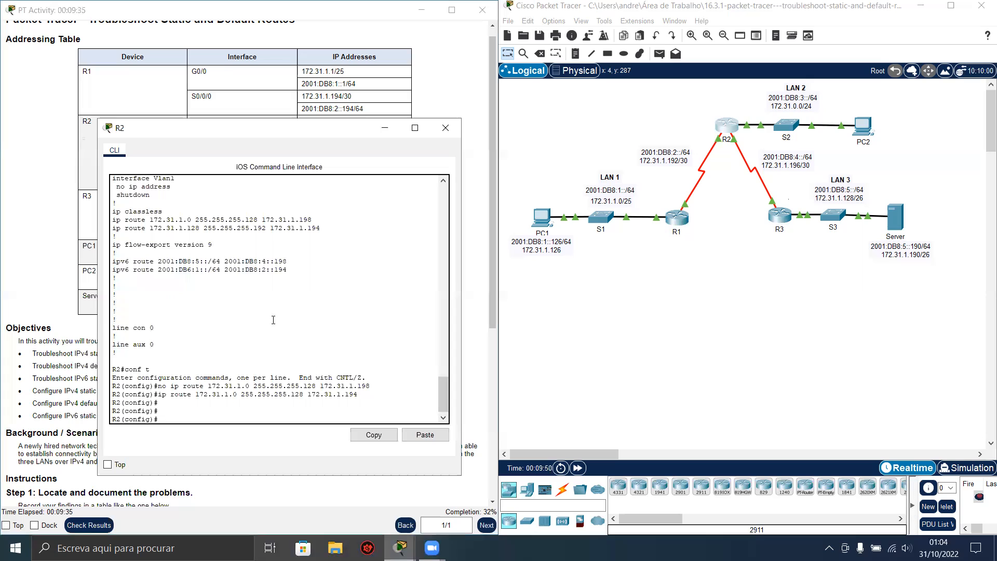
{"action": "left_click", "coordinate": [433, 436]}
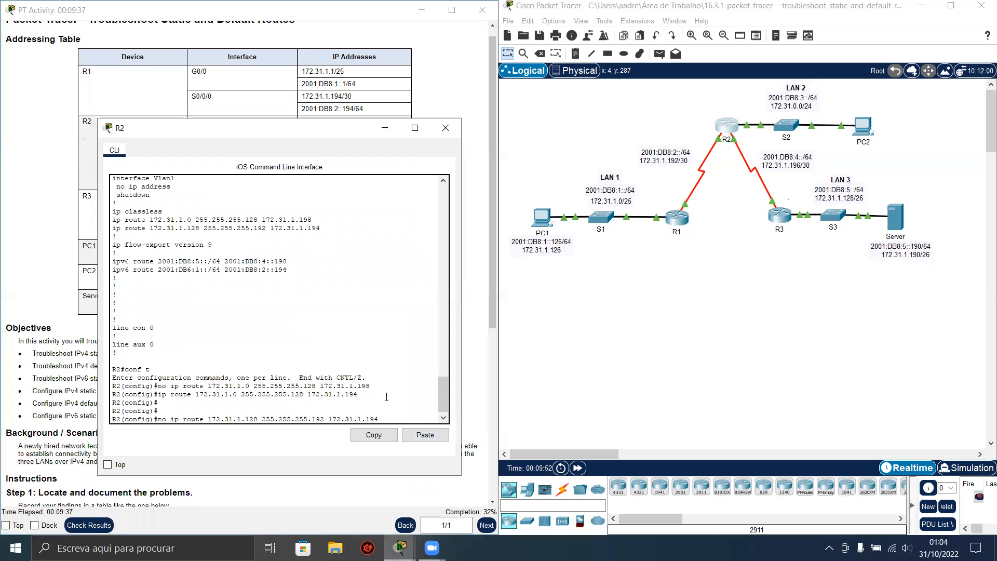
{"action": "key", "text": "Return"}
- Add an IPv4 static route on R2 to 172.31.1.128 255.255.255.192 with next hop 172.31.1.198
{"action": "key", "text": "Up"}
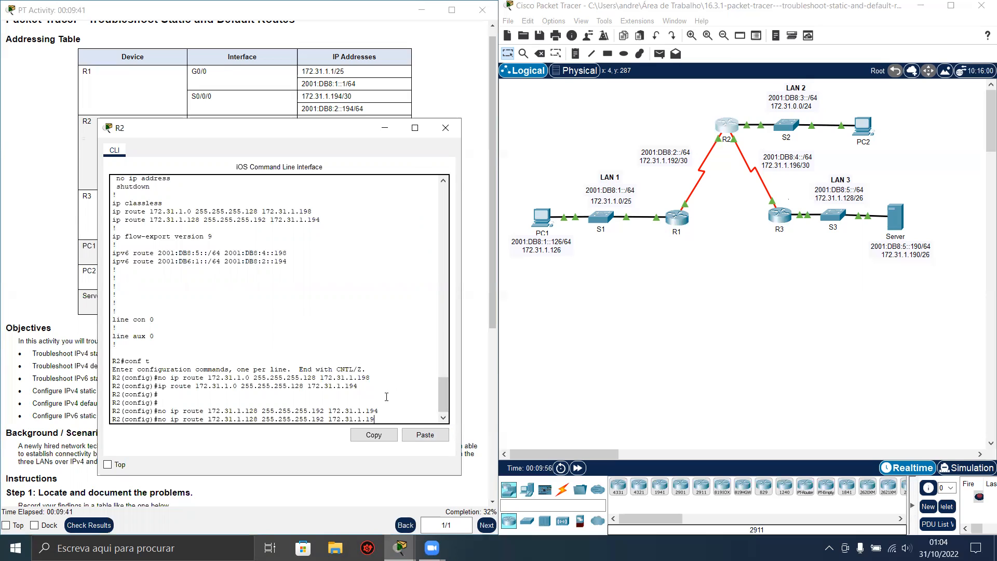
{"action": "type", "text": "8"}
{"action": "left_click_drag", "start_coordinate": [293, 139], "coordinate": [263, 152]}
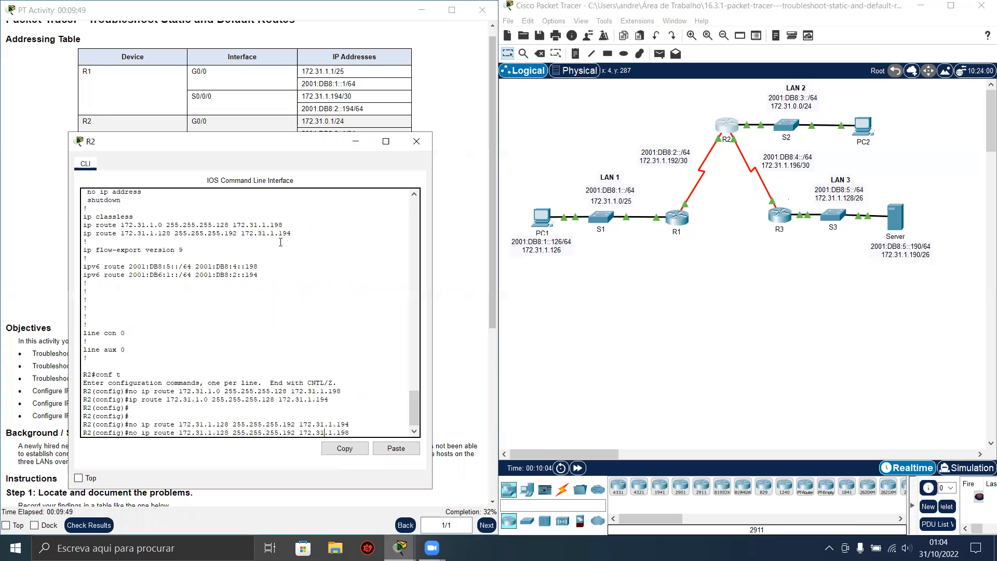
{"action": "key", "text": "Left"}
{"action": "key", "text": "Left"}
{"action": "key", "text": "Left"}
{"action": "key", "text": "Left"}
{"action": "key", "text": "Left"}
{"action": "key", "text": "Left"}
{"action": "key", "text": "Left"}
{"action": "key", "text": "Left"}
{"action": "key", "text": "Left"}
{"action": "key", "text": "Left"}
{"action": "key", "text": "Left"}
{"action": "key", "text": "Left"}
{"action": "key", "text": "Home"}
{"action": "key", "text": "Delete"}
{"action": "key", "text": "Delete"}
{"action": "key", "text": "Delete"}
{"action": "key", "text": "Return"}
{"action": "key", "text": "Return"}
{"action": "key", "text": "Return"}
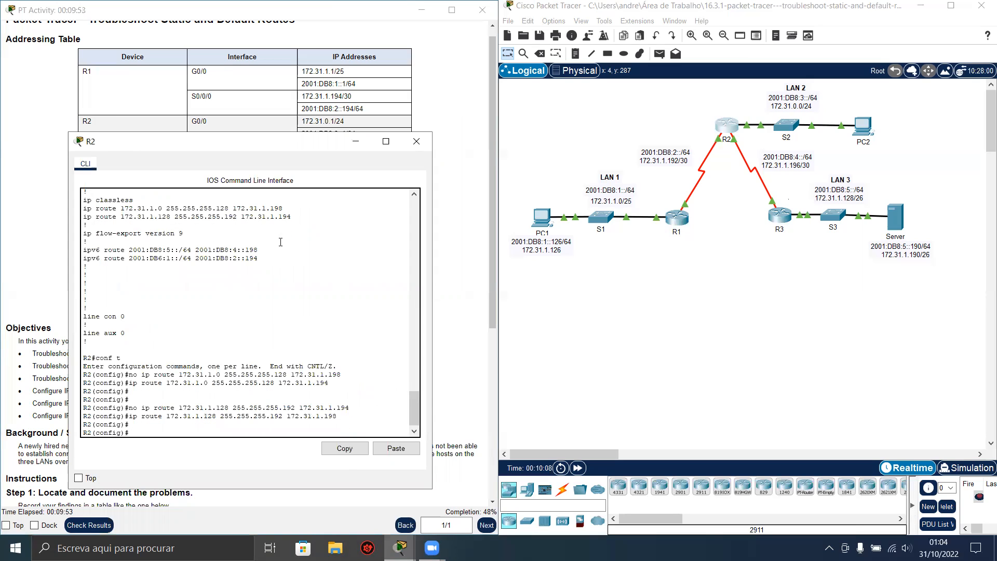
- Display R2's running configuration from configuration mode and check both IPv4 static route entries
{"action": "key", "text": "Return"}
{"action": "key", "text": "Return"}
{"action": "type", "text": "do show run"}
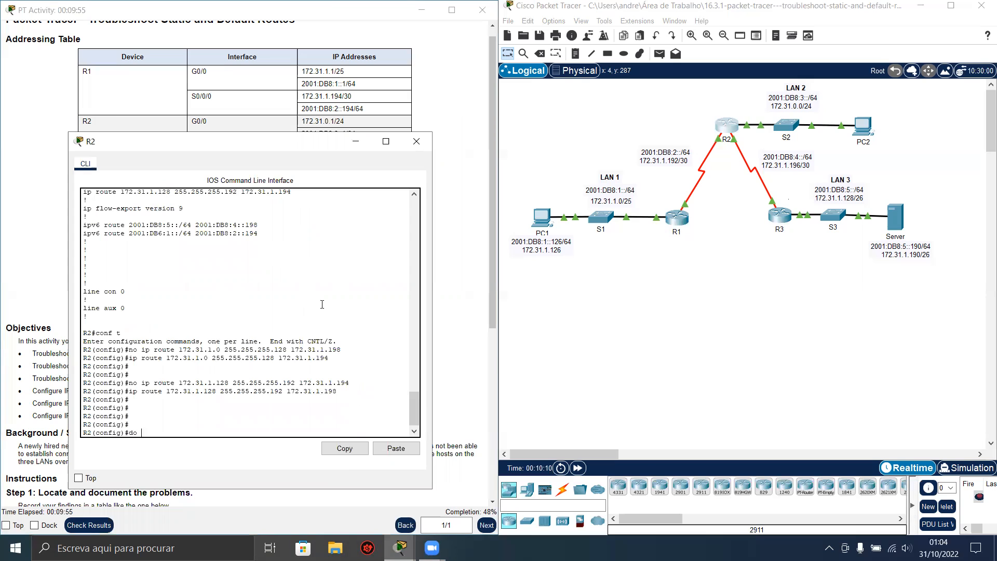
{"action": "key", "text": "Return"}
{"action": "key", "text": "space"}
{"action": "key", "text": "space"}
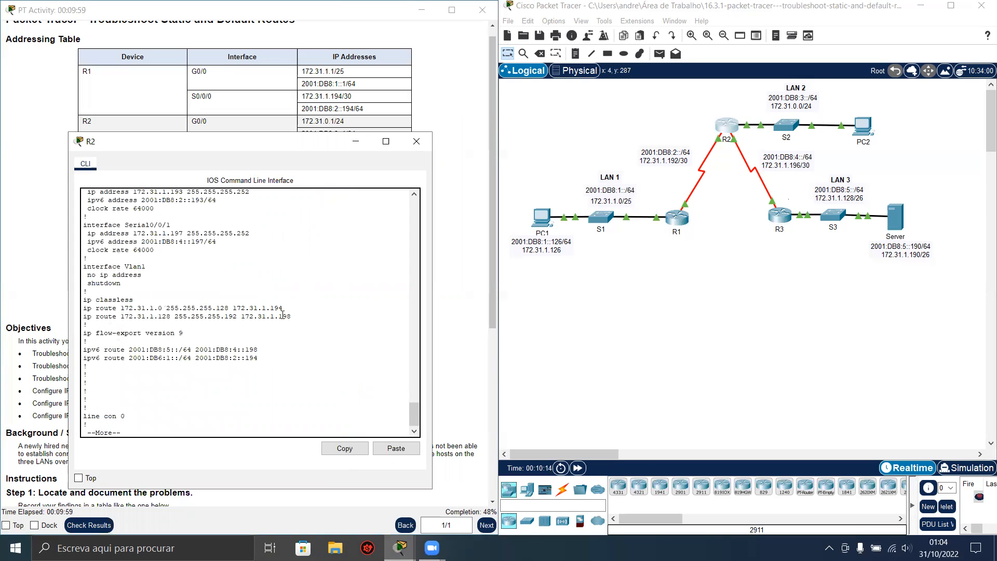
{"action": "triple_click", "coordinate": [201, 315]}
{"action": "left_click_drag", "start_coordinate": [201, 315], "coordinate": [149, 310]}
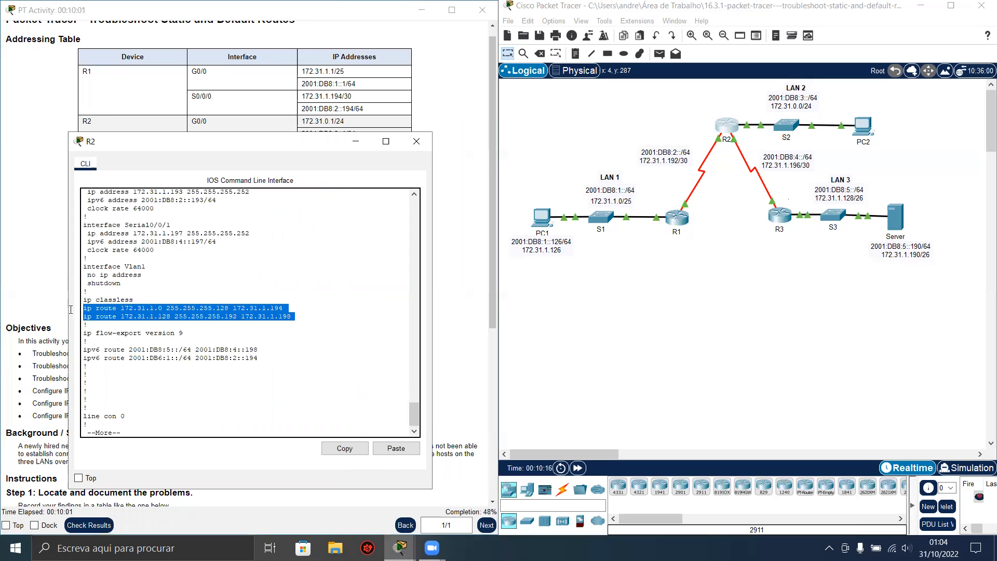
{"action": "left_click", "coordinate": [210, 315]}
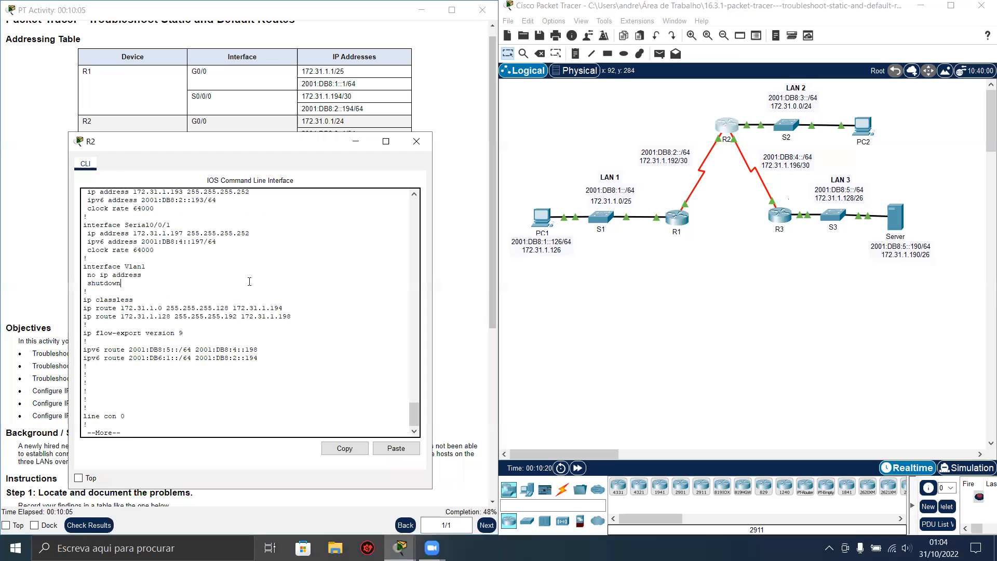
- Display R2's IPv4 routing table from configuration mode and check the static routes to LAN 1 and LAN 3
{"action": "type", "text": "nfig)#do show ip route"}
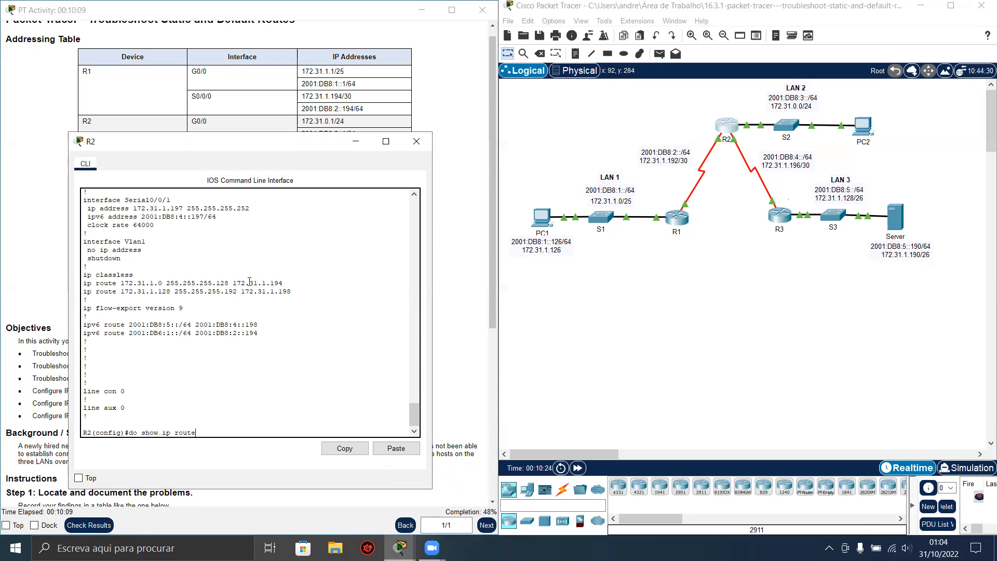
{"action": "key", "text": "Return"}
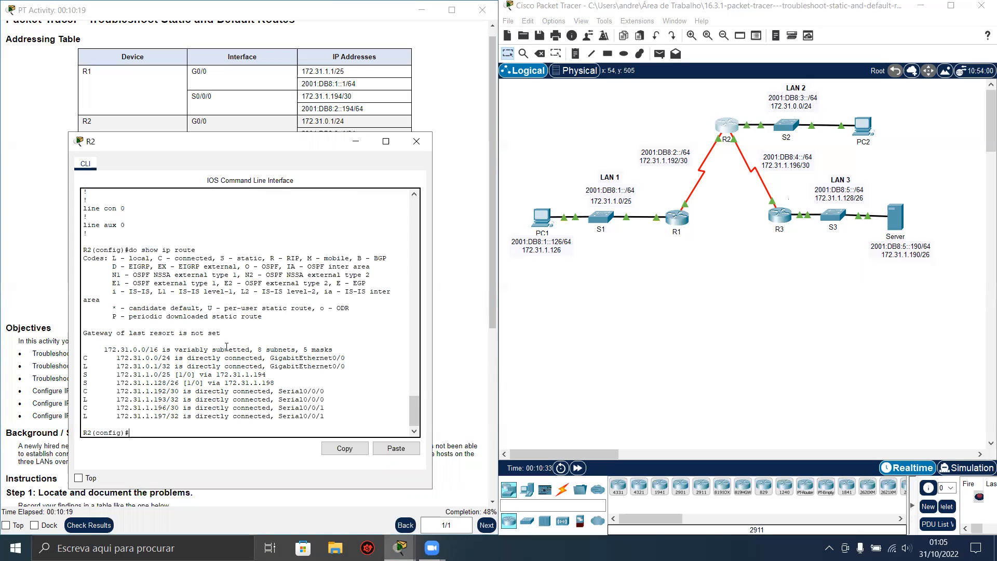
{"action": "key", "text": "Return"}
{"action": "key", "text": "Return"}
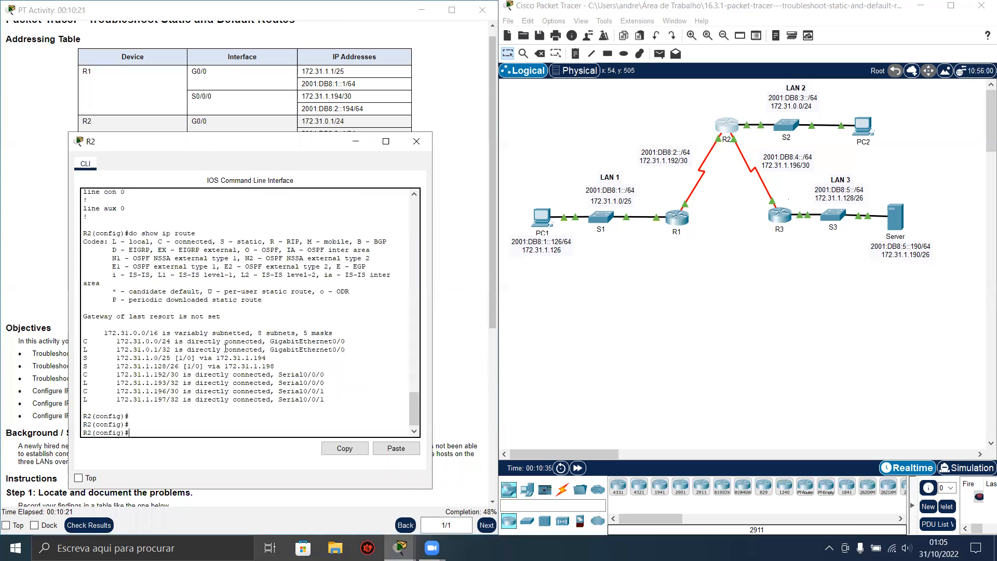
- Open router R3's command line and enter privileged EXEC mode
{"action": "left_click", "coordinate": [716, 329]}
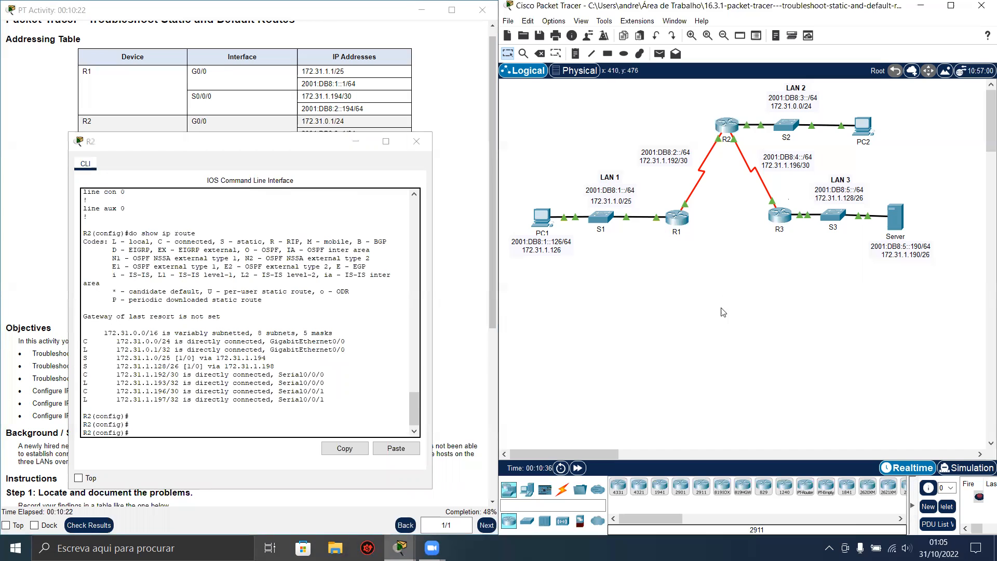
{"action": "left_click", "coordinate": [782, 224]}
{"action": "key", "text": "Return"}
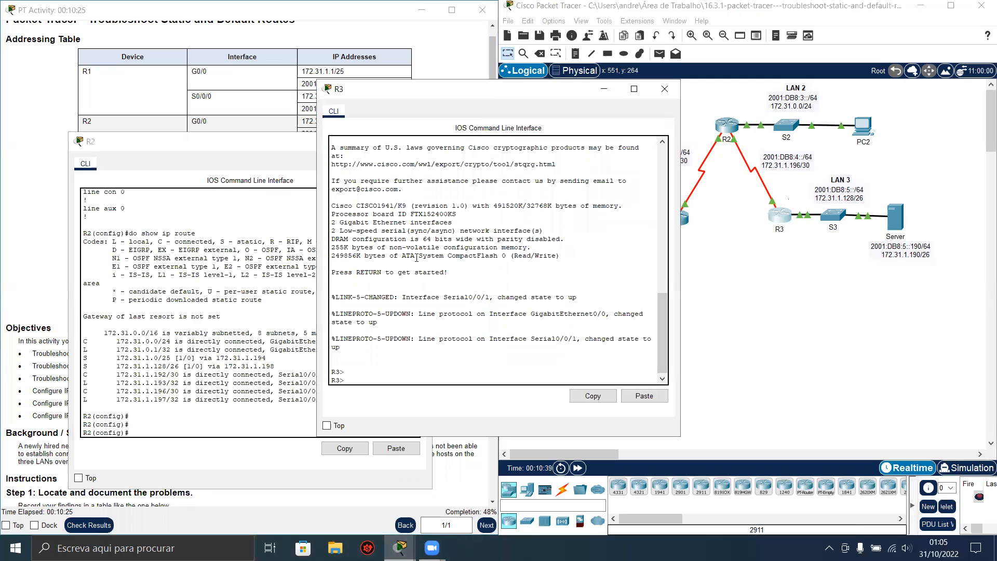
{"action": "type", "text": "en"}
{"action": "key", "text": "Tab"}
{"action": "key", "text": "Return"}
{"action": "key", "text": "Return"}
{"action": "key", "text": "Return"}
- Display R3's running configuration and compare its IPv4 static route networks and masks with the topology's LAN addressing
{"action": "type", "text": "show run"}
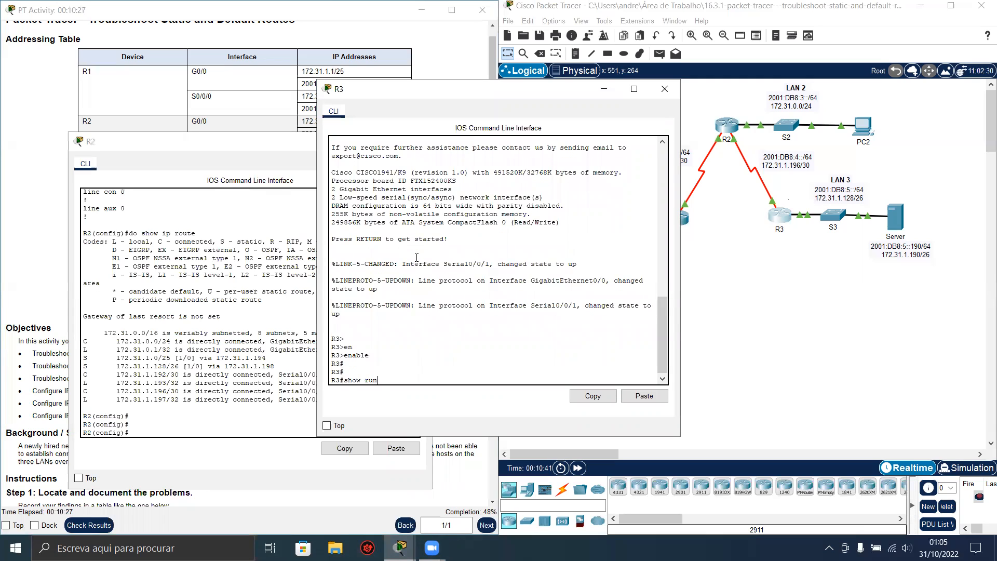
{"action": "key", "text": "Return"}
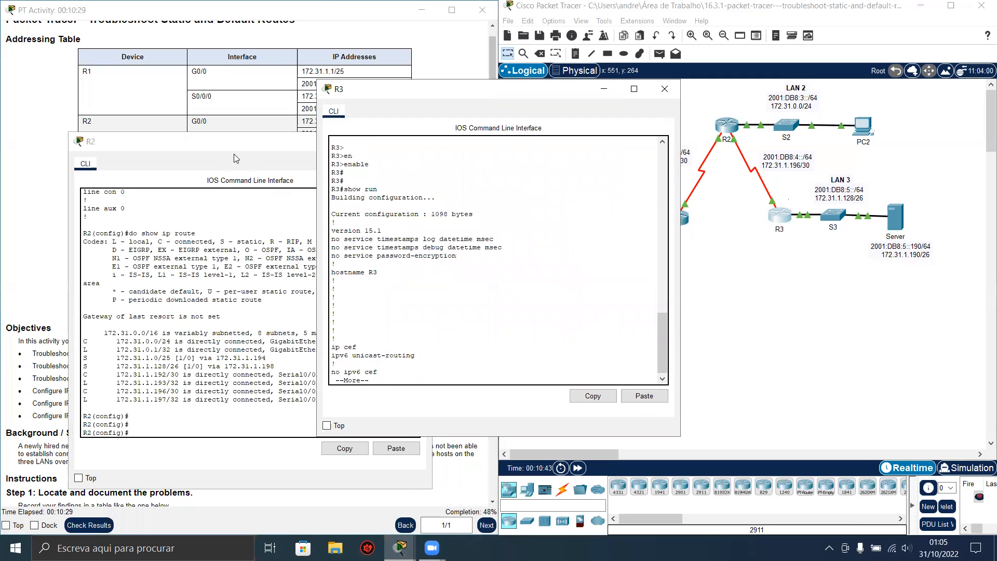
{"action": "key", "text": "space"}
{"action": "key", "text": "space"}
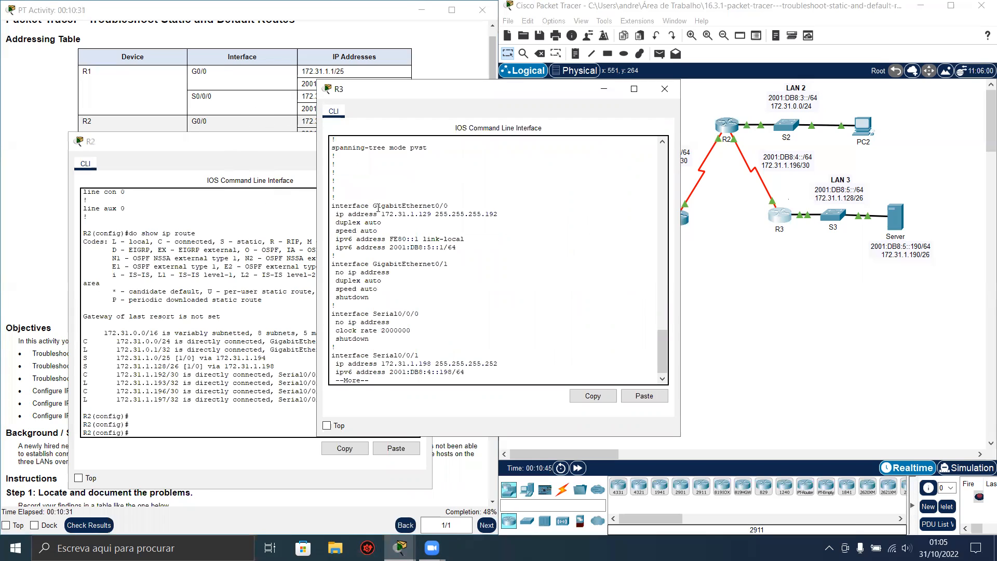
{"action": "key", "text": "space"}
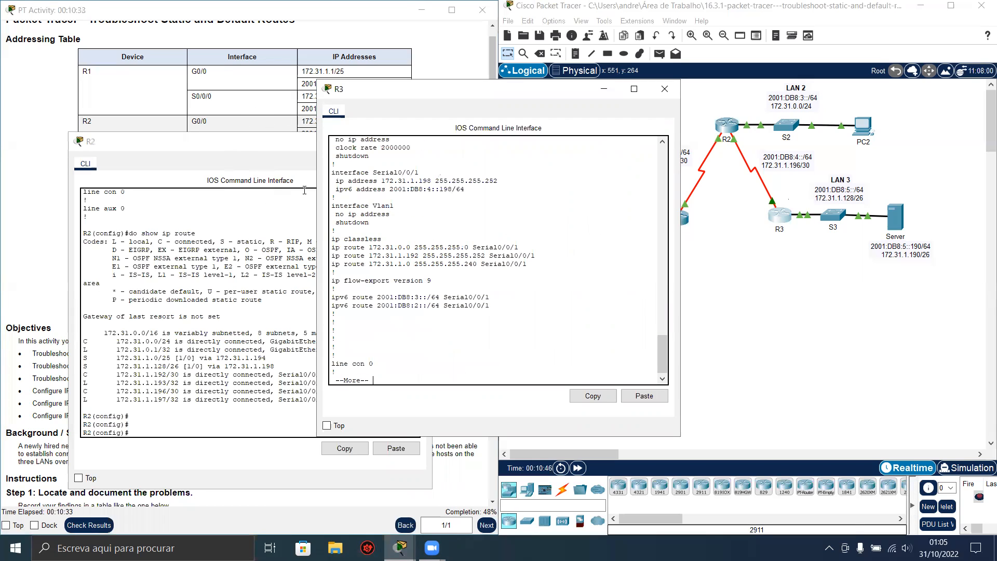
{"action": "left_click", "coordinate": [284, 161]}
{"action": "left_click", "coordinate": [356, 141]}
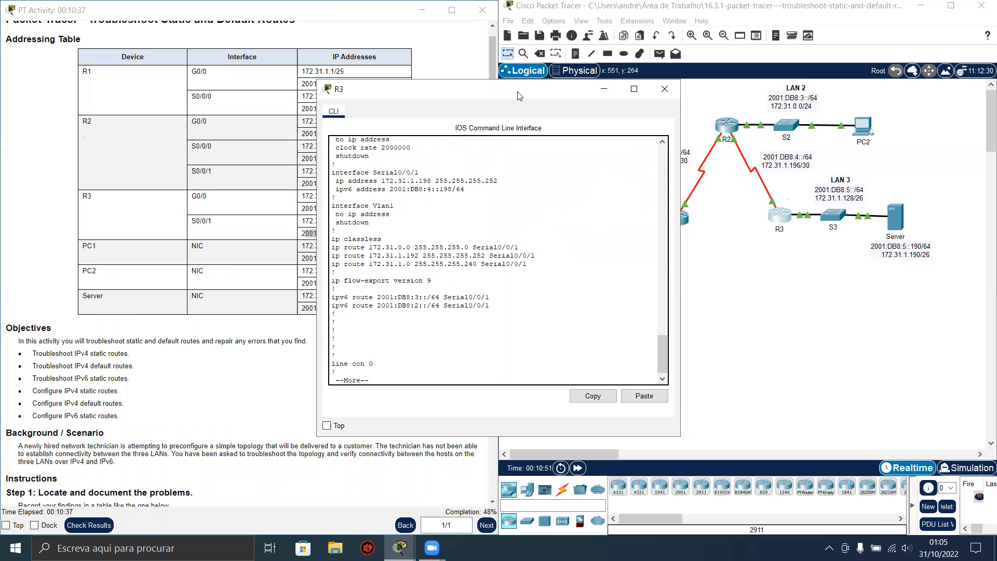
{"action": "left_click_drag", "start_coordinate": [517, 95], "coordinate": [349, 136]}
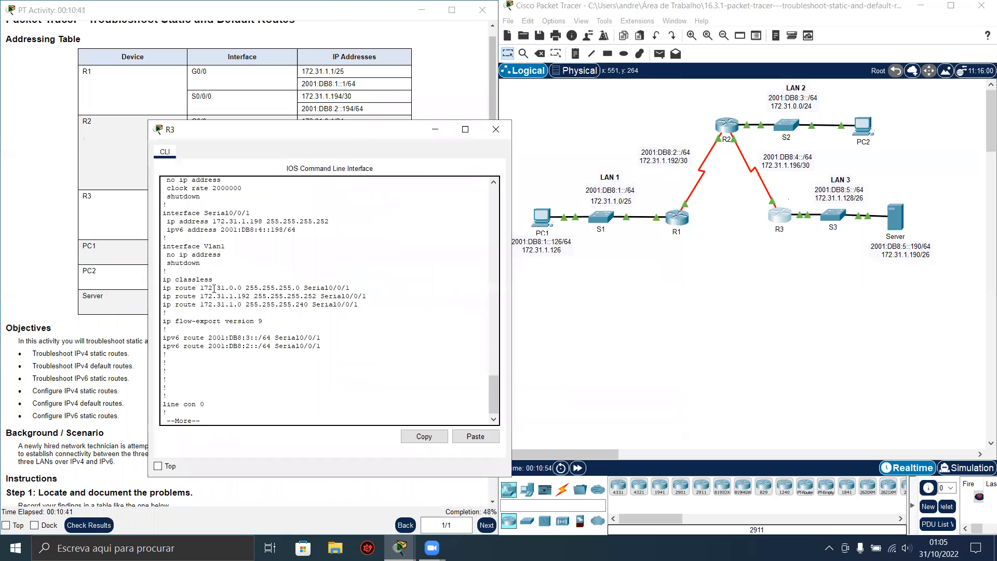
{"action": "left_click_drag", "start_coordinate": [200, 288], "coordinate": [225, 288]}
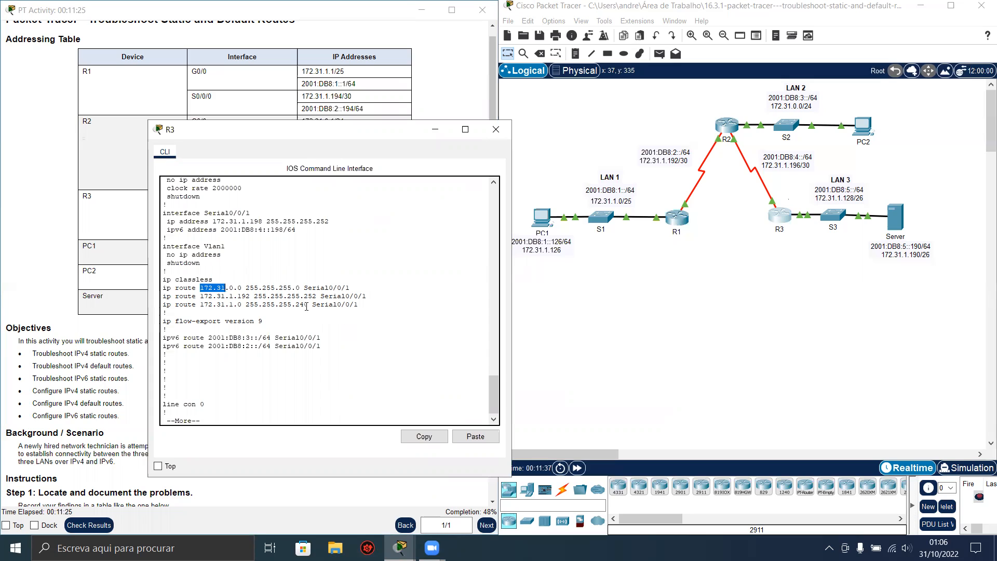
{"action": "left_click_drag", "start_coordinate": [308, 304], "coordinate": [246, 305]}
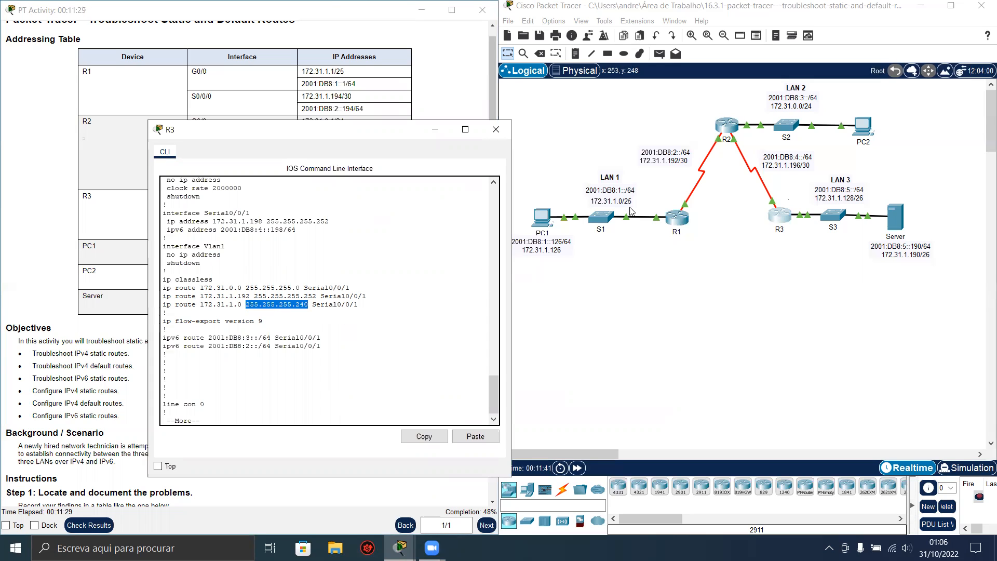
- Remove R3's IPv4 static route to 172.31.1.0 255.255.255.240 through Serial0/0/1 in global configuration mode
{"action": "left_click", "coordinate": [296, 304]}
{"action": "left_click_drag", "start_coordinate": [358, 305], "coordinate": [167, 305]}
{"action": "left_click", "coordinate": [177, 310]}
{"action": "left_click_drag", "start_coordinate": [364, 304], "coordinate": [162, 305]}
{"action": "left_click", "coordinate": [423, 437]}
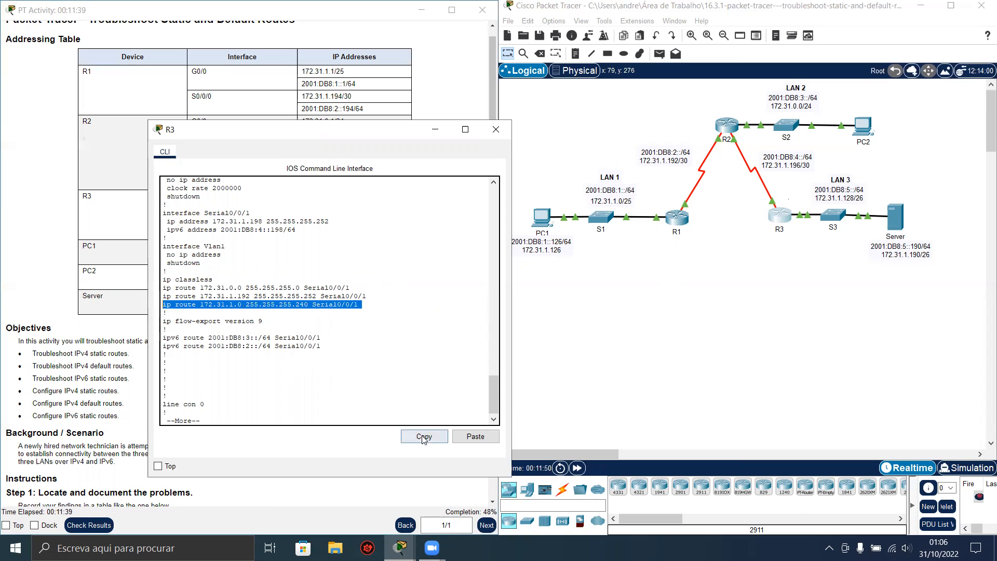
{"action": "left_click", "coordinate": [350, 387]}
{"action": "key", "text": "ctrl+c"}
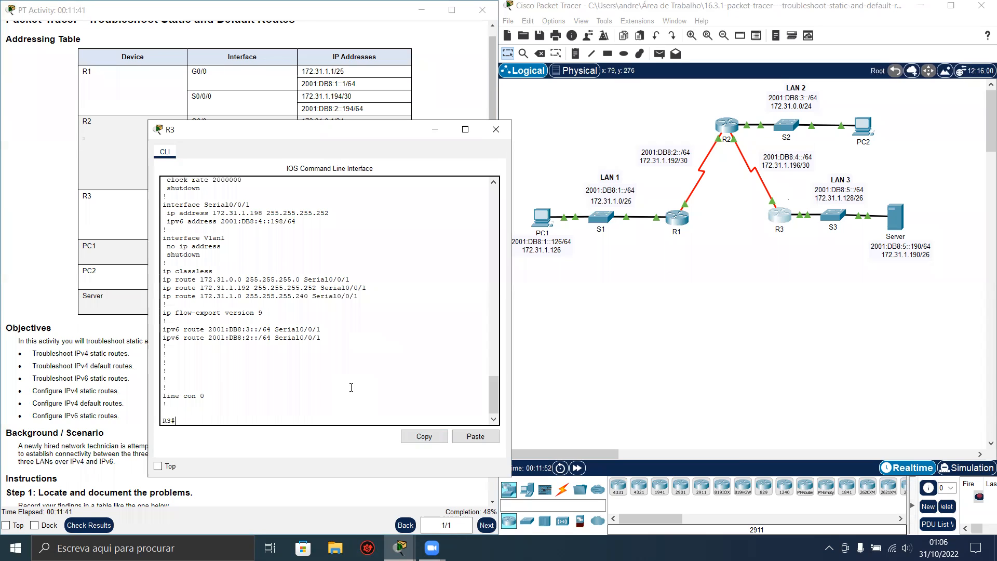
{"action": "type", "text": "conf t"}
{"action": "key", "text": "Return"}
{"action": "type", "text": "no"}
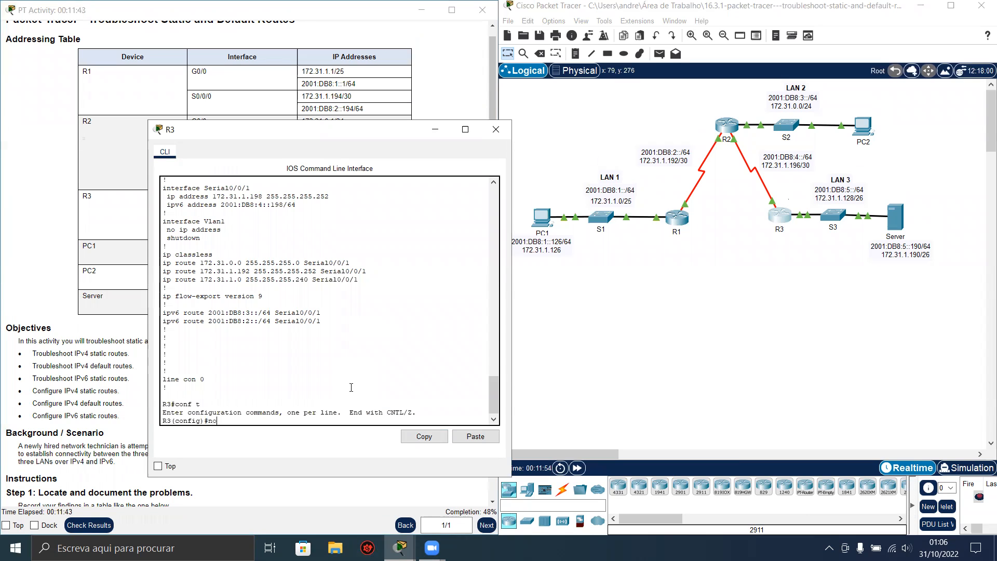
{"action": "key", "text": "ctrl+v"}
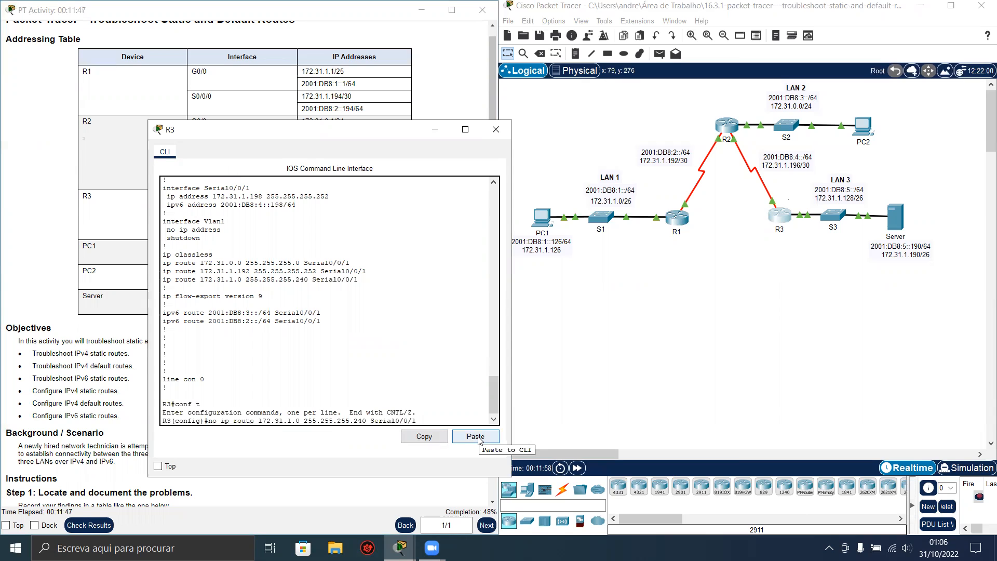
{"action": "key", "text": "Return"}
- Add an IPv4 static route on R3 to 172.31.1.0 255.255.255.128 through Serial0/0/1
{"action": "key", "text": "Up"}
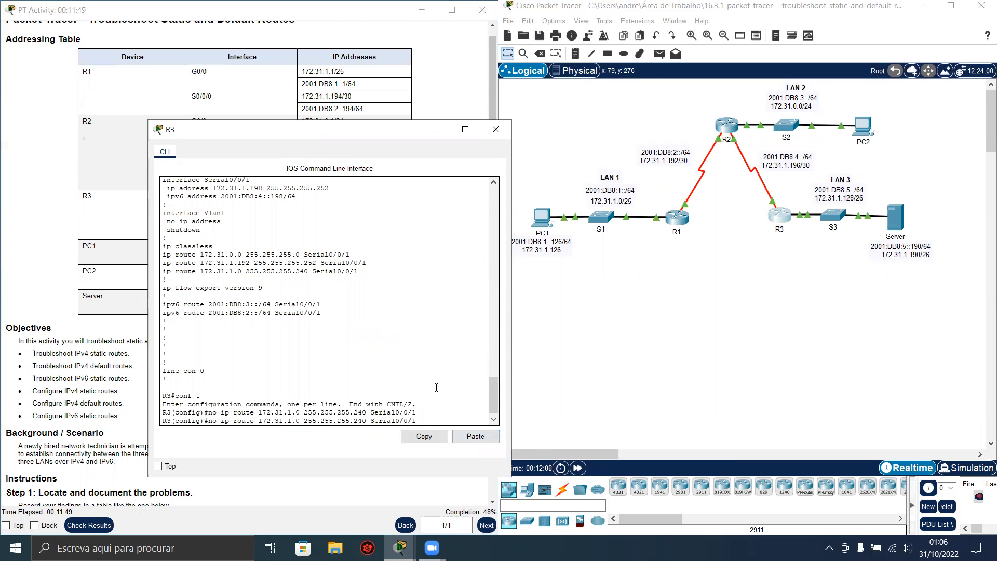
{"action": "key", "text": "Left"}
{"action": "key", "text": "Left"}
{"action": "key", "text": "Left"}
{"action": "key", "text": "Left"}
{"action": "key", "text": "Left"}
{"action": "key", "text": "Left"}
{"action": "key", "text": "Left"}
{"action": "key", "text": "Left"}
{"action": "key", "text": "Left"}
{"action": "key", "text": "Left"}
{"action": "key", "text": "BackSpace"}
{"action": "key", "text": "BackSpace"}
{"action": "key", "text": "BackSpace"}
{"action": "type", "text": "128"}
{"action": "key", "text": "Left"}
{"action": "key", "text": "Left"}
{"action": "left_click_drag", "start_coordinate": [322, 140], "coordinate": [298, 93]}
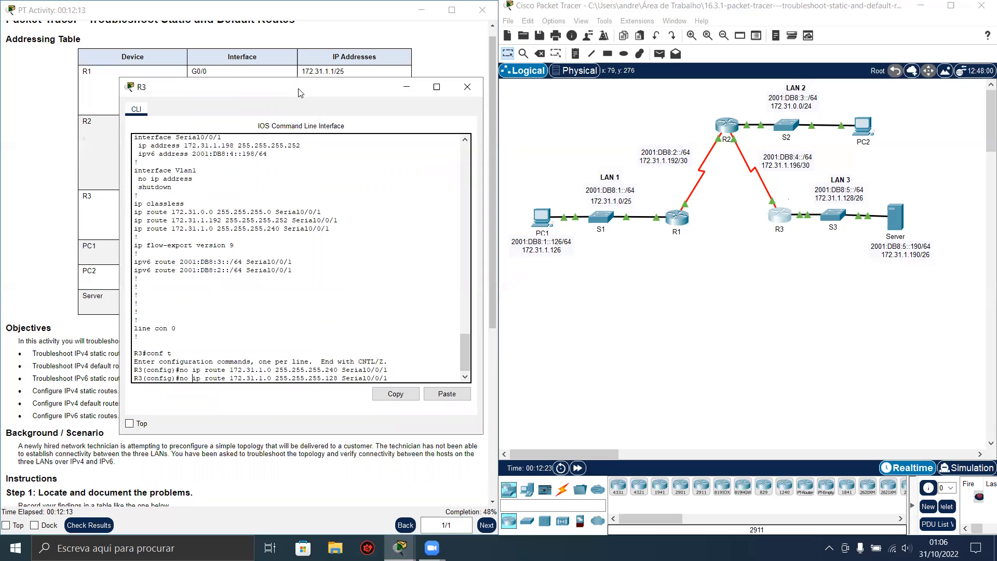
{"action": "key", "text": "BackSpace"}
{"action": "key", "text": "BackSpace"}
{"action": "key", "text": "BackSpace"}
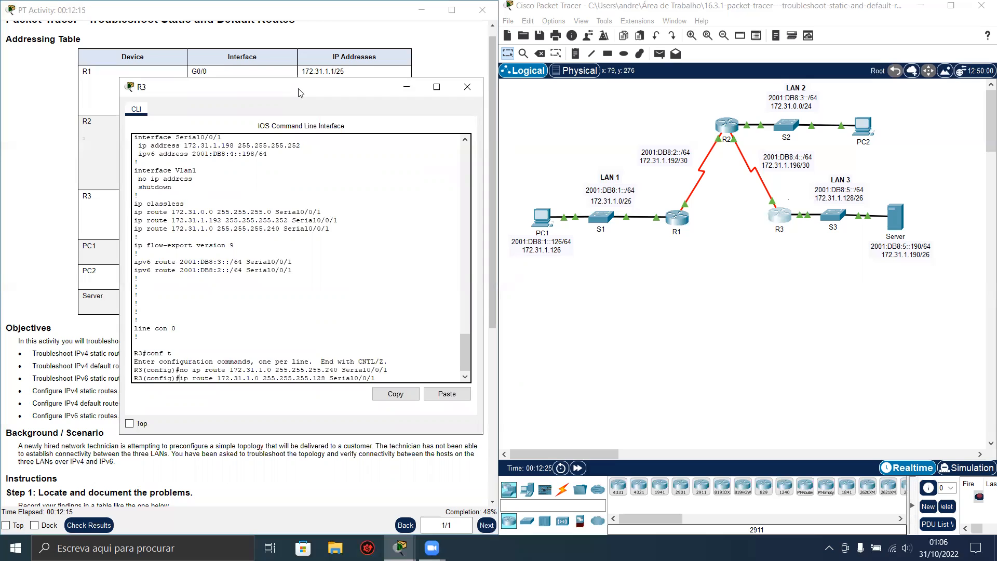
{"action": "key", "text": "Return"}
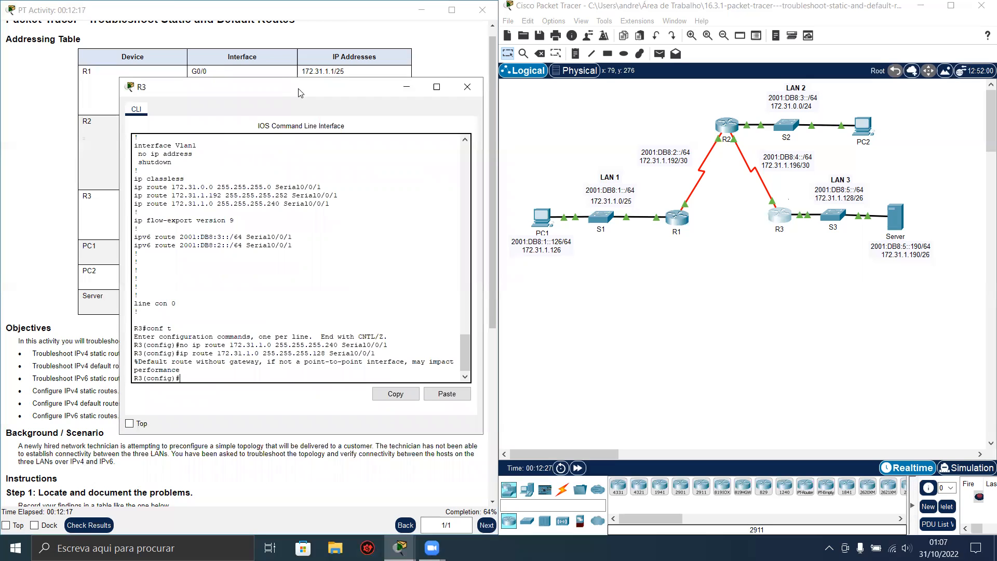
{"action": "key", "text": "Return"}
{"action": "key", "text": "Return"}
{"action": "key", "text": "Return"}
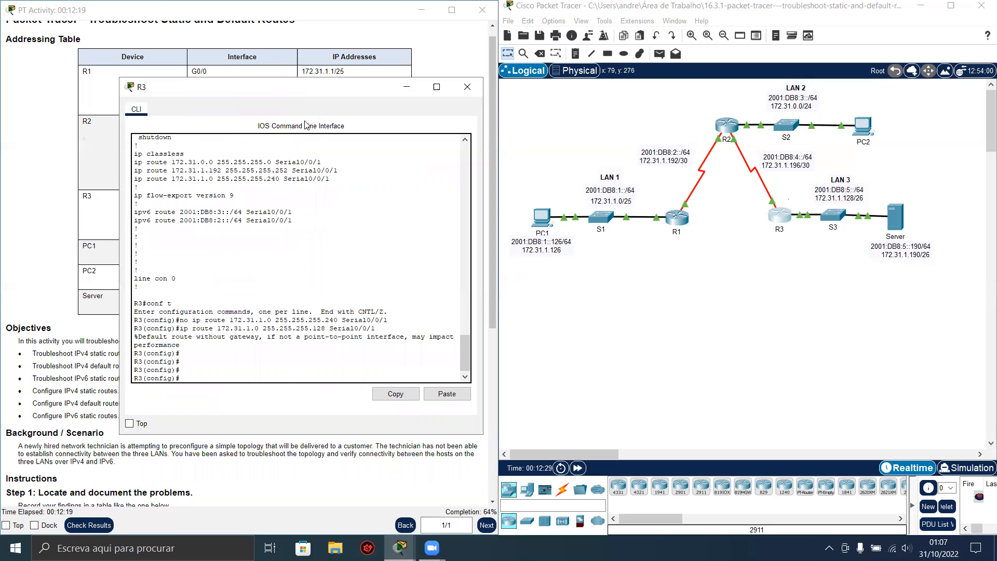
{"action": "key", "text": "Return"}
{"action": "key", "text": "Return"}
- Display R3's running configuration from configuration mode and check the three IPv4 static route entries
{"action": "type", "text": "do show run"}
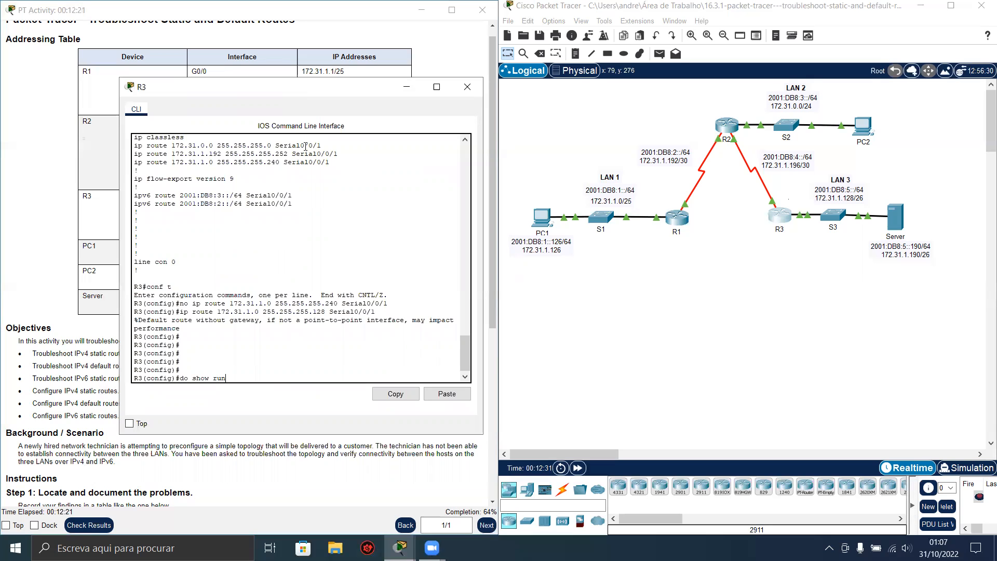
{"action": "key", "text": "Return"}
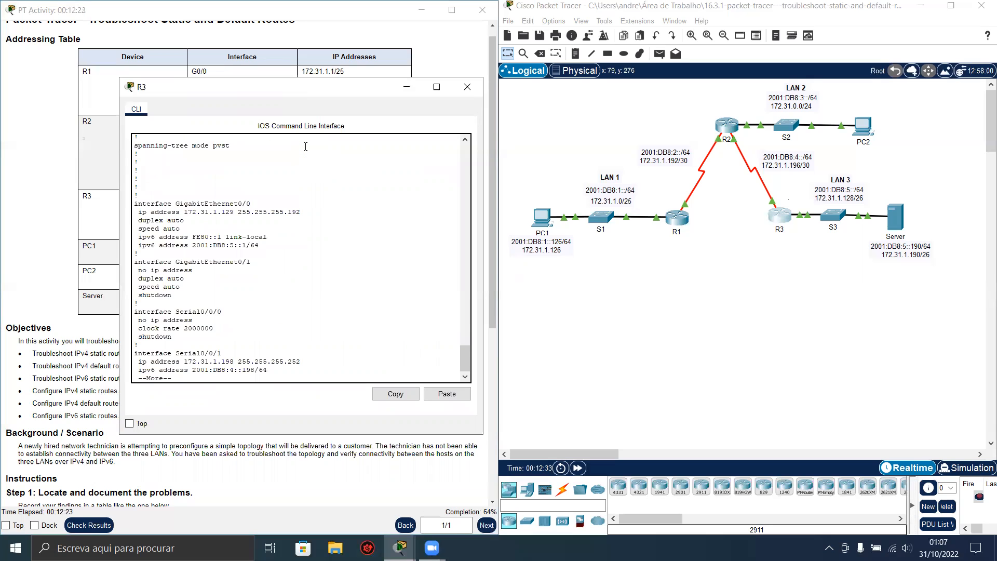
{"action": "key", "text": "space"}
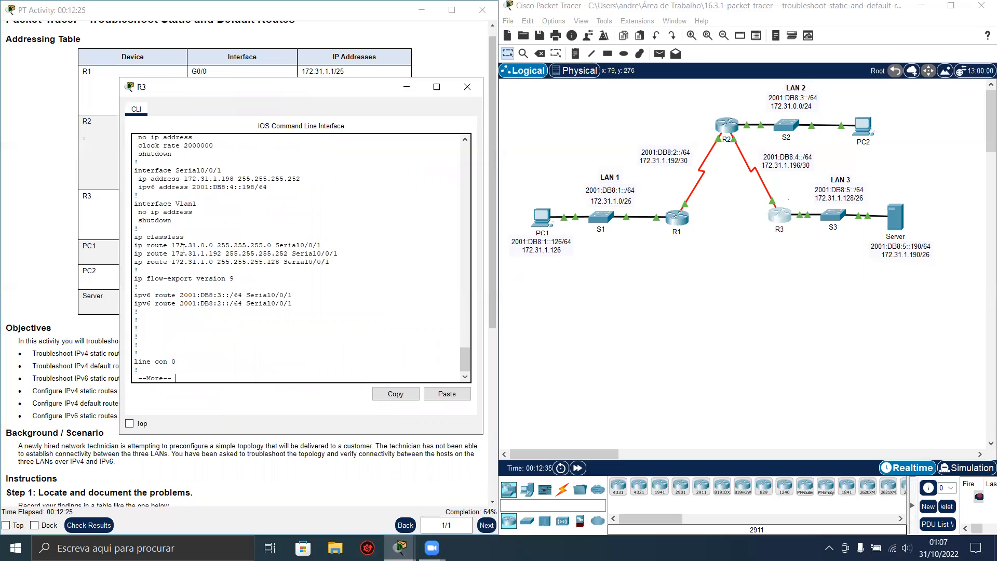
{"action": "left_click_drag", "start_coordinate": [335, 261], "coordinate": [134, 244]}
{"action": "left_click", "coordinate": [212, 331]}
{"action": "key", "text": "ctrl+c"}
- Display R3's IPv4 routing table from configuration mode, check its static routes, and minimize R3's window
{"action": "type", "text": "do show"}
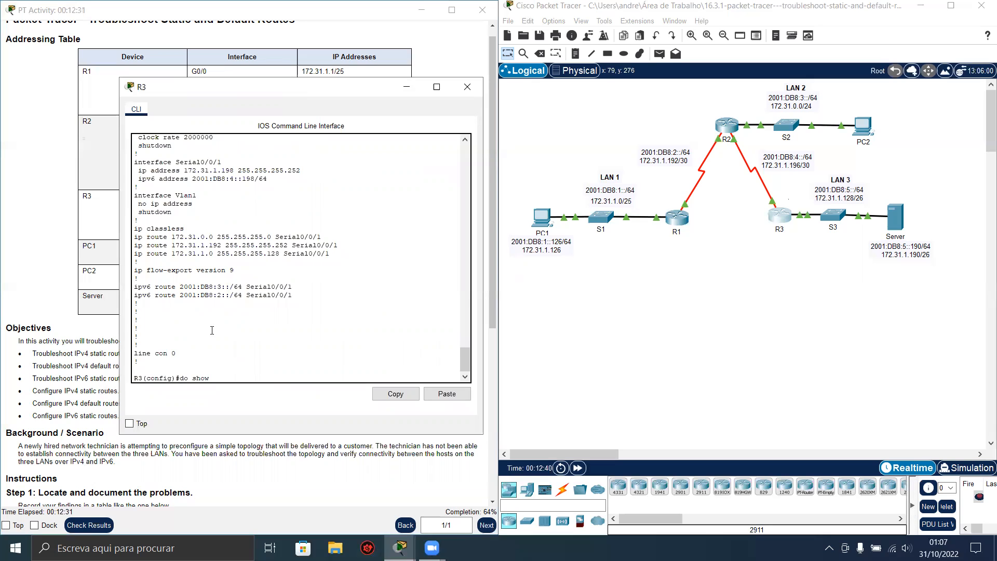
{"action": "type", "text": " ip route"}
{"action": "key", "text": "Return"}
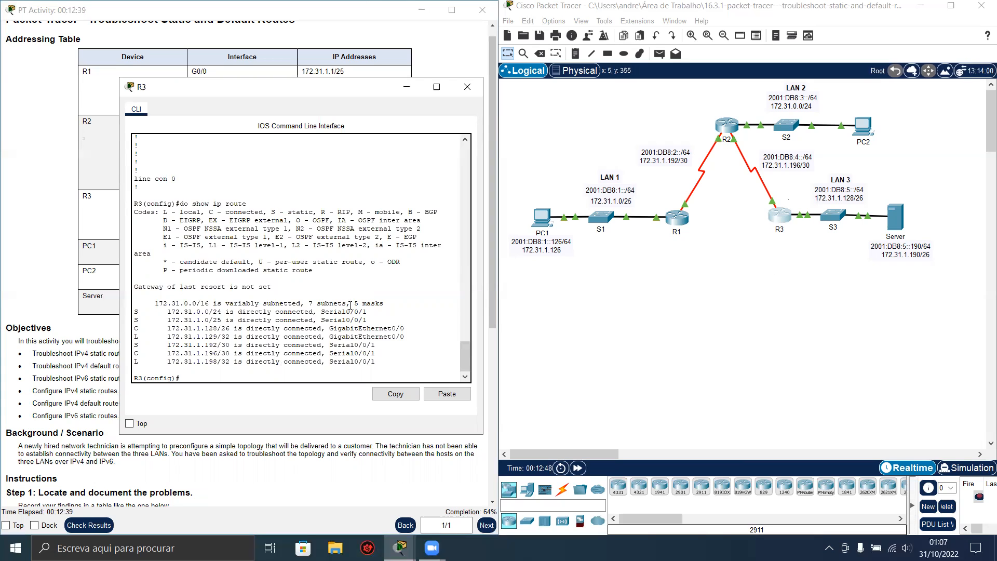
{"action": "left_click", "coordinate": [407, 87]}
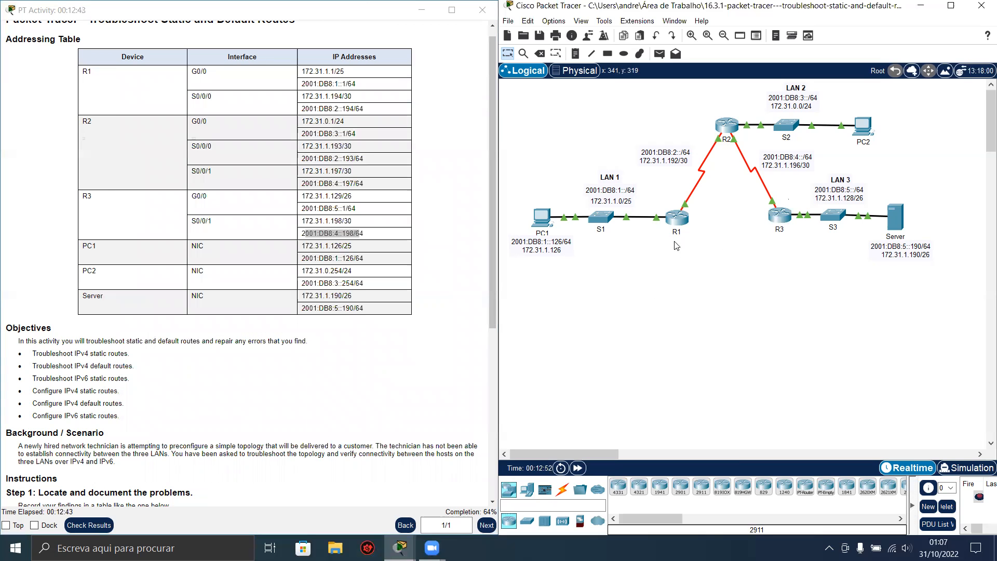
- Open router R1's command line and display its running configuration down to the static route entries
{"action": "left_click", "coordinate": [680, 220]}
{"action": "key", "text": "Return"}
{"action": "key", "text": "Return"}
{"action": "key", "text": "Return"}
{"action": "key", "text": "Return"}
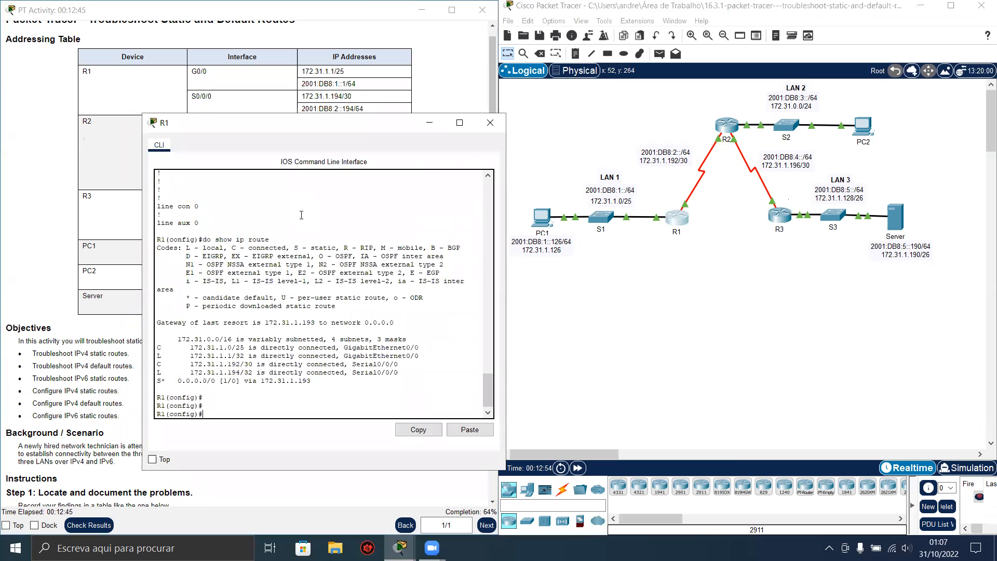
{"action": "type", "text": "do show run"}
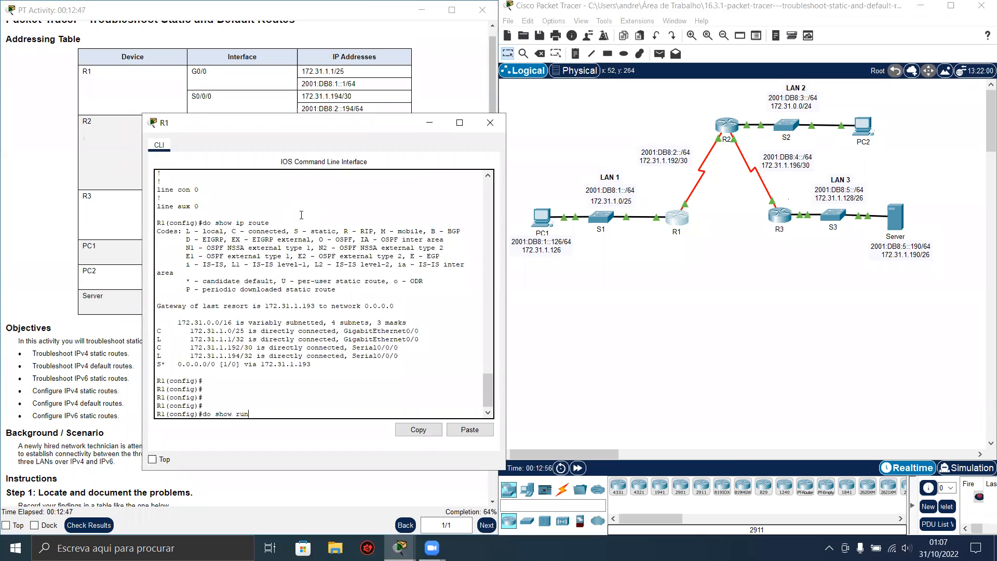
{"action": "key", "text": "Return"}
{"action": "key", "text": "space"}
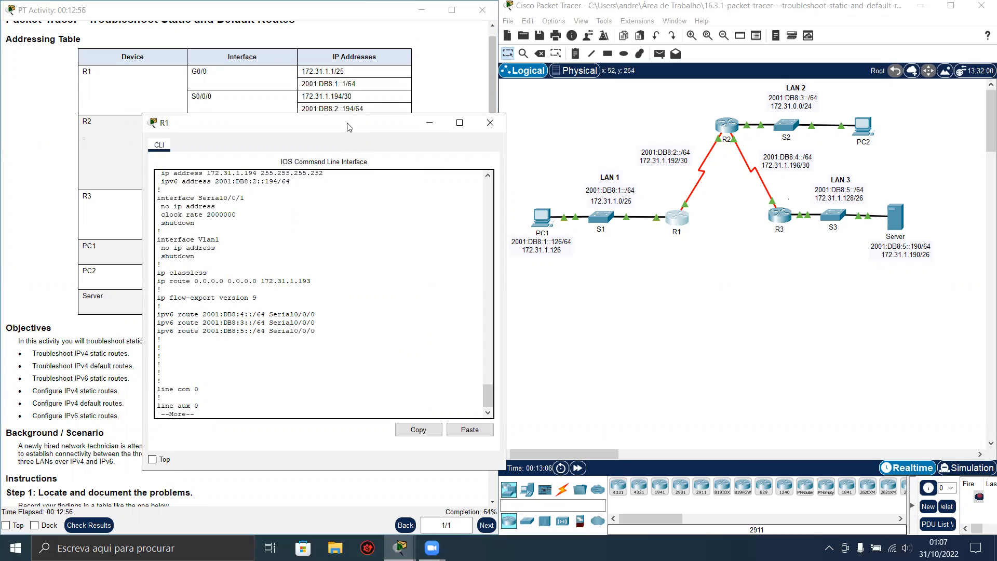
- Check R1's IPv6 static routes to 2001:DB8:4::/64, 2001:DB8:3::/64 and 2001:DB8:5::/64 against the topology
{"action": "left_click_drag", "start_coordinate": [348, 127], "coordinate": [358, 46]}
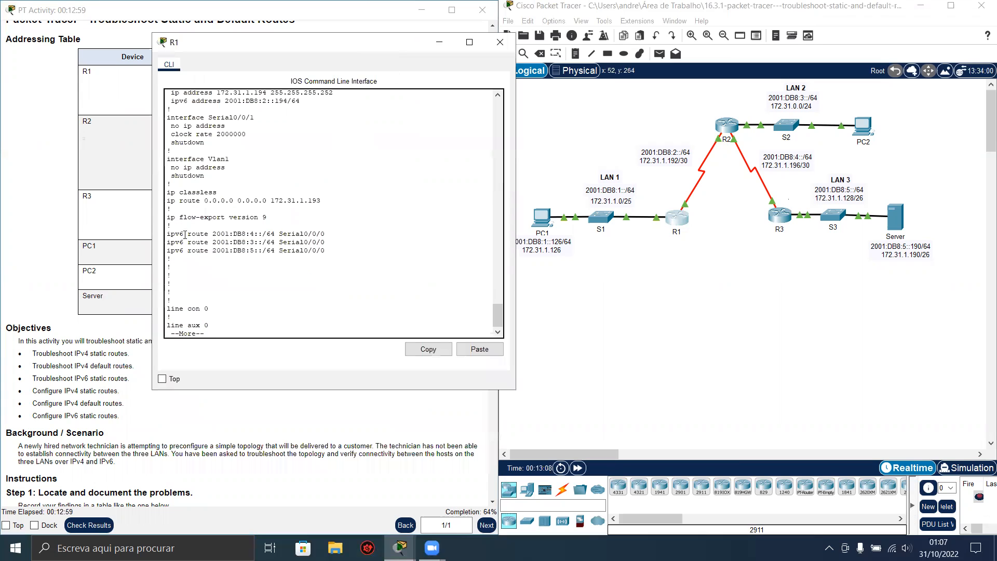
{"action": "left_click_drag", "start_coordinate": [213, 234], "coordinate": [271, 235]}
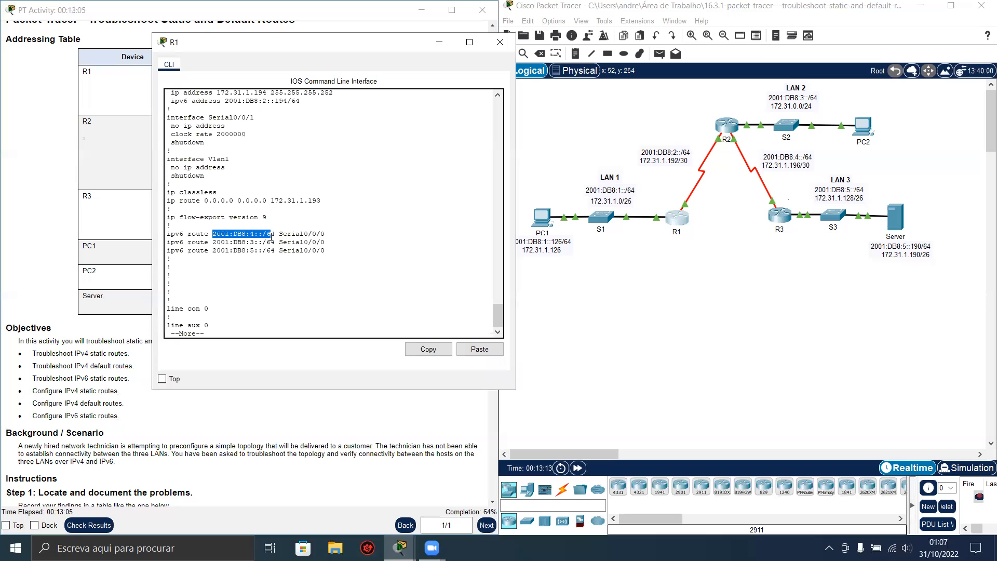
{"action": "left_click_drag", "start_coordinate": [271, 235], "coordinate": [276, 234]}
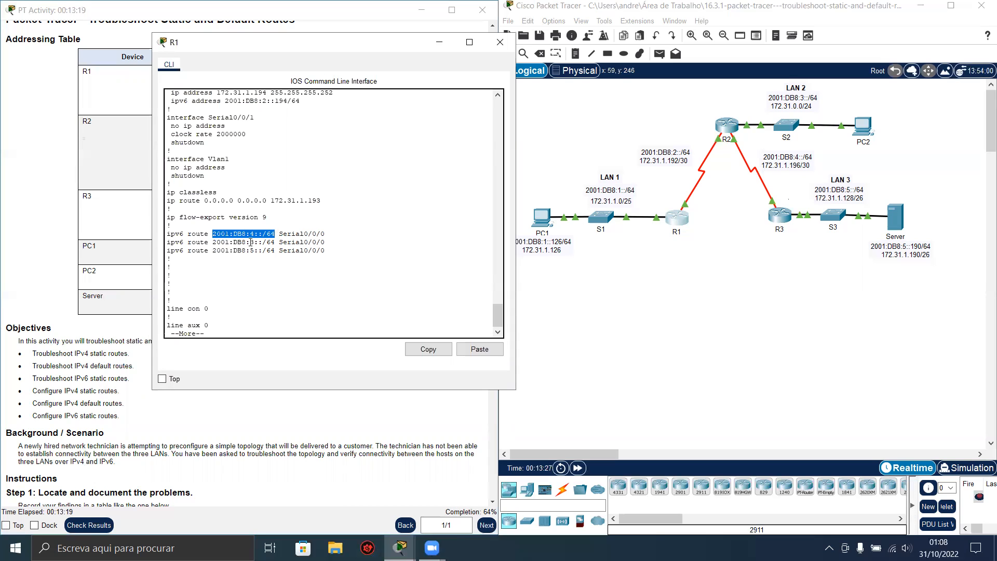
{"action": "left_click_drag", "start_coordinate": [216, 242], "coordinate": [256, 244]}
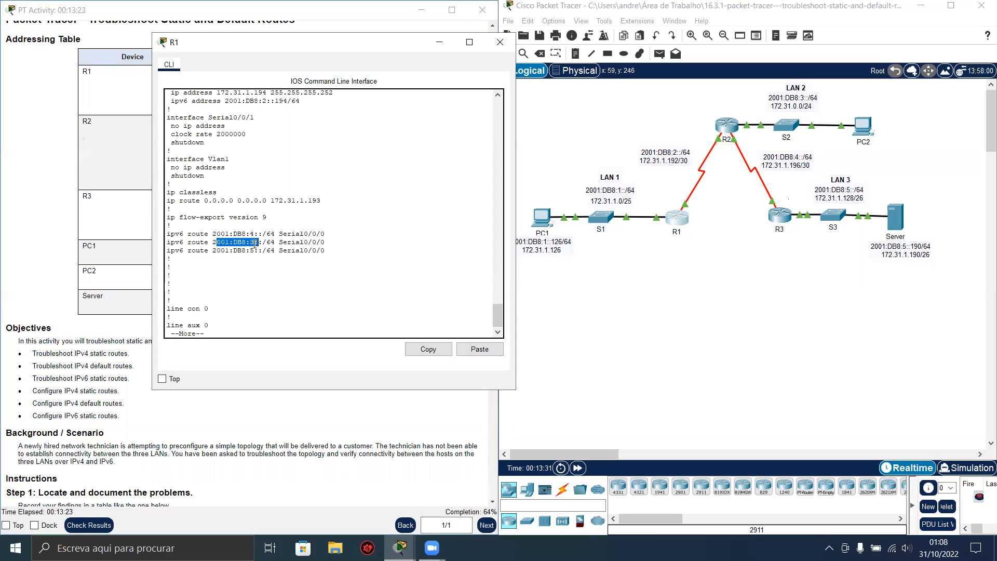
{"action": "left_click", "coordinate": [254, 242]}
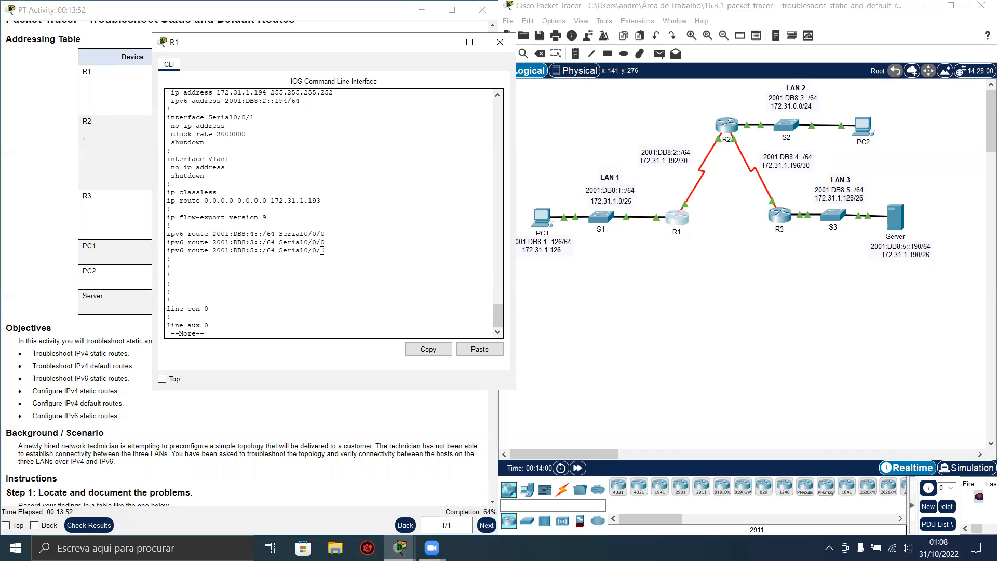
{"action": "key", "text": "Return"}
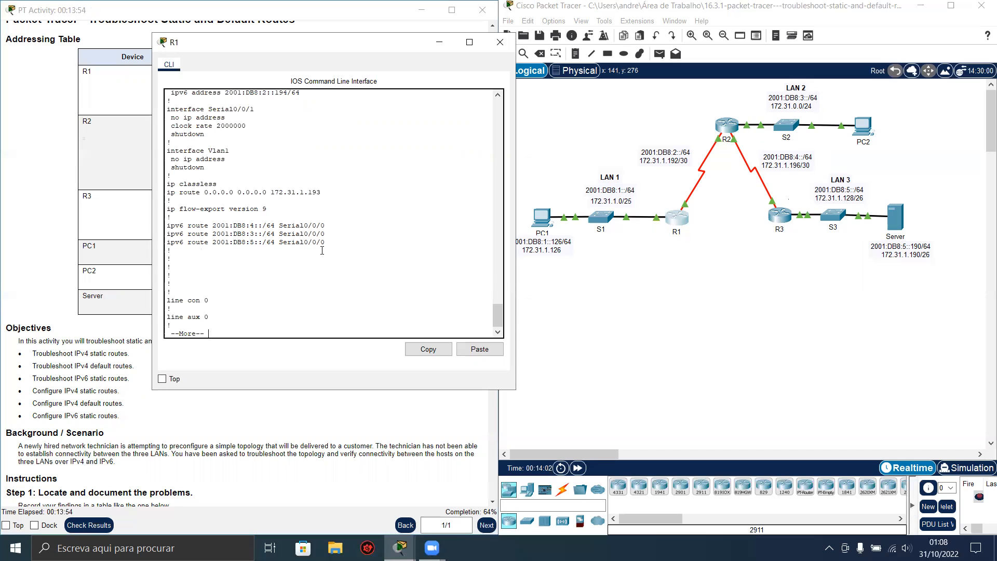
- Open router R2's command line and display its running configuration down to the static route entries
{"action": "left_click", "coordinate": [787, 309]}
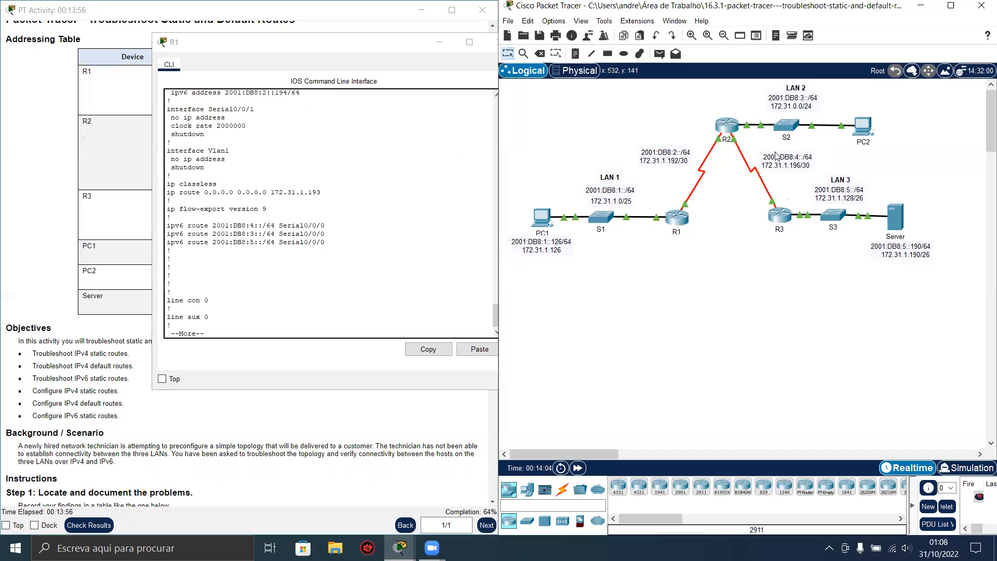
{"action": "left_click", "coordinate": [725, 123]}
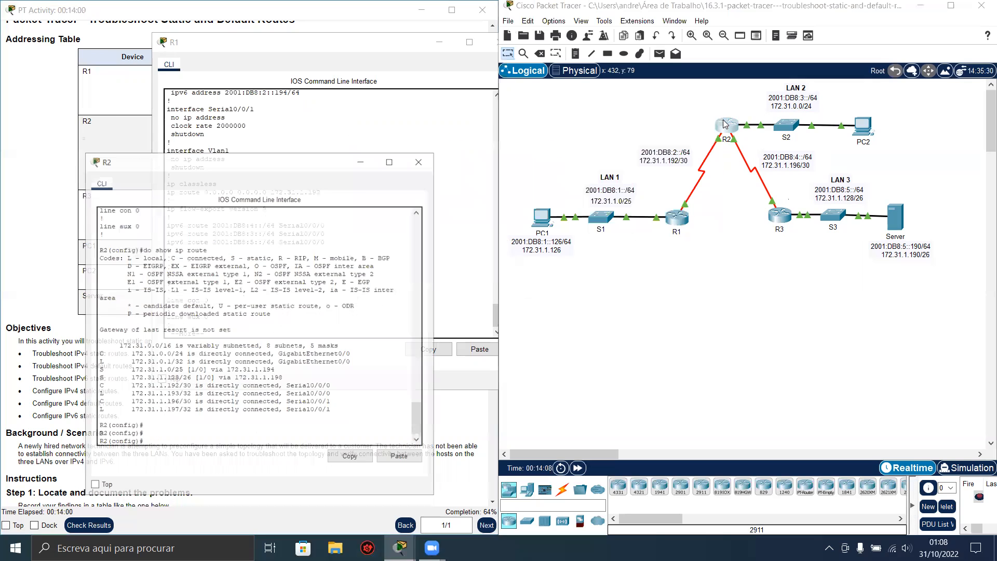
{"action": "key", "text": "Return"}
{"action": "key", "text": "Return"}
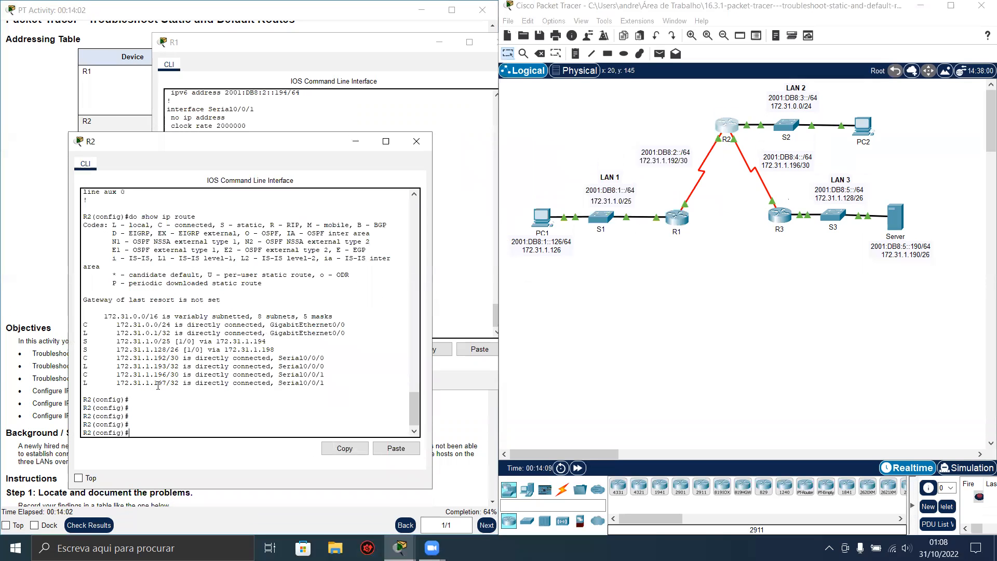
{"action": "type", "text": "do show run"}
{"action": "key", "text": "Return"}
{"action": "key", "text": "space"}
{"action": "key", "text": "space"}
{"action": "left_click_drag", "start_coordinate": [309, 135], "coordinate": [360, 37]}
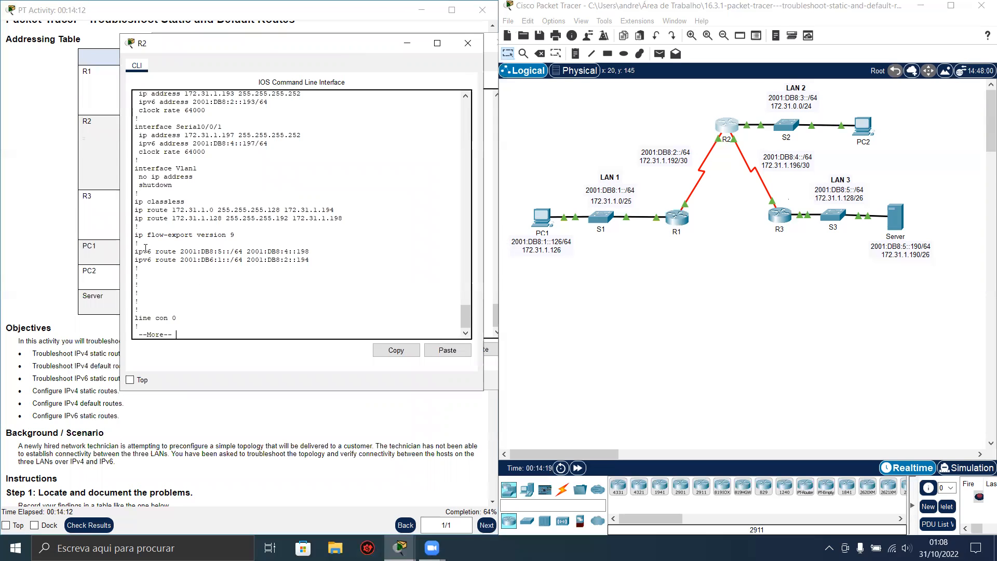
- Check R2's IPv6 static route to 2001:DB8:5::/64 via 2001:DB8:4::198 against R3's S0/0/1 entry in the addressing table
{"action": "left_click_drag", "start_coordinate": [180, 252], "coordinate": [245, 251]}
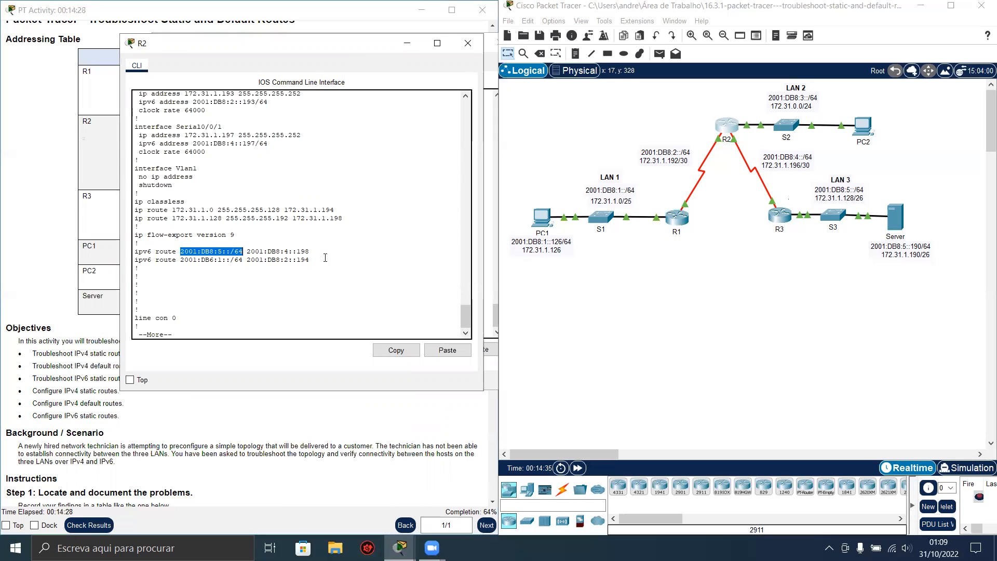
{"action": "mouse_move", "coordinate": [309, 251]}
{"action": "left_mouse_down"}
{"action": "mouse_move", "coordinate": [247, 252]}
{"action": "mouse_move", "coordinate": [313, 249]}
{"action": "left_mouse_up"}
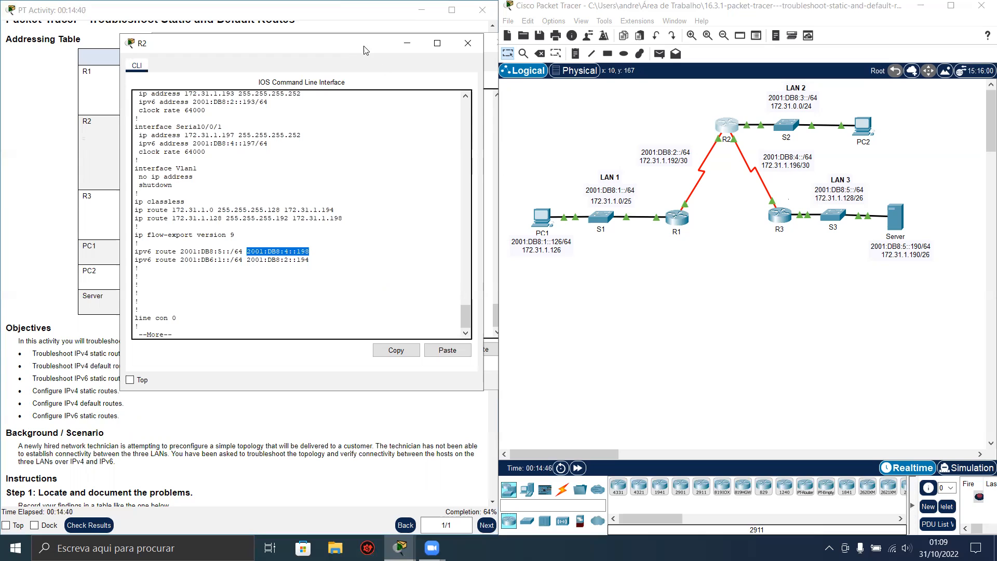
{"action": "left_click_drag", "start_coordinate": [362, 44], "coordinate": [301, 243]}
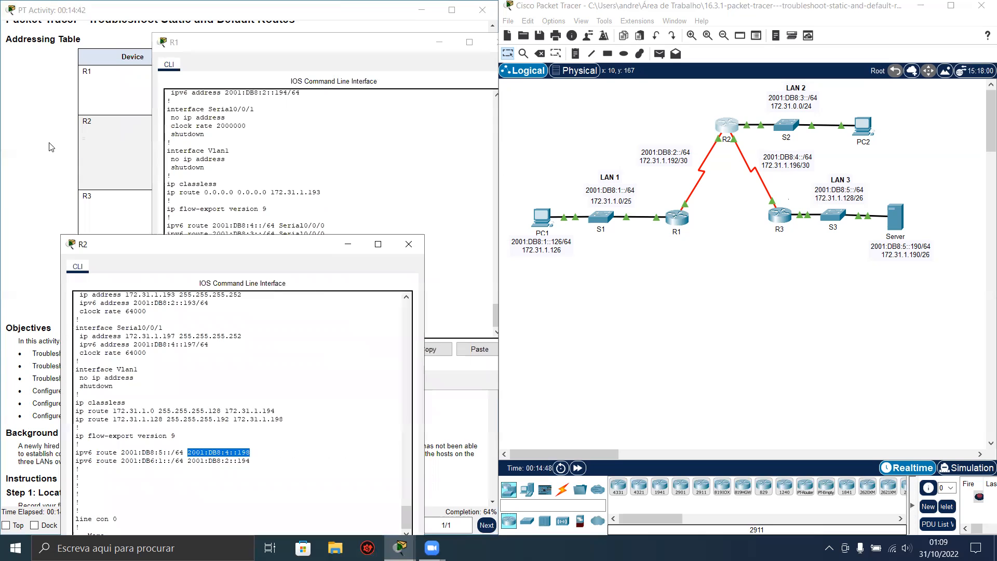
{"action": "left_click", "coordinate": [49, 143]}
{"action": "left_click", "coordinate": [779, 214]}
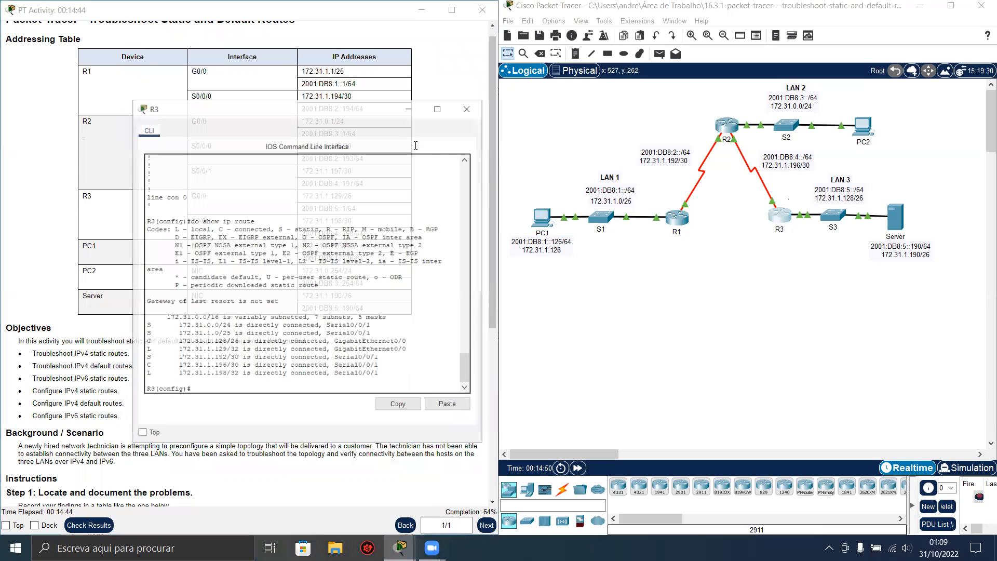
{"action": "left_click_drag", "start_coordinate": [366, 115], "coordinate": [350, 100]}
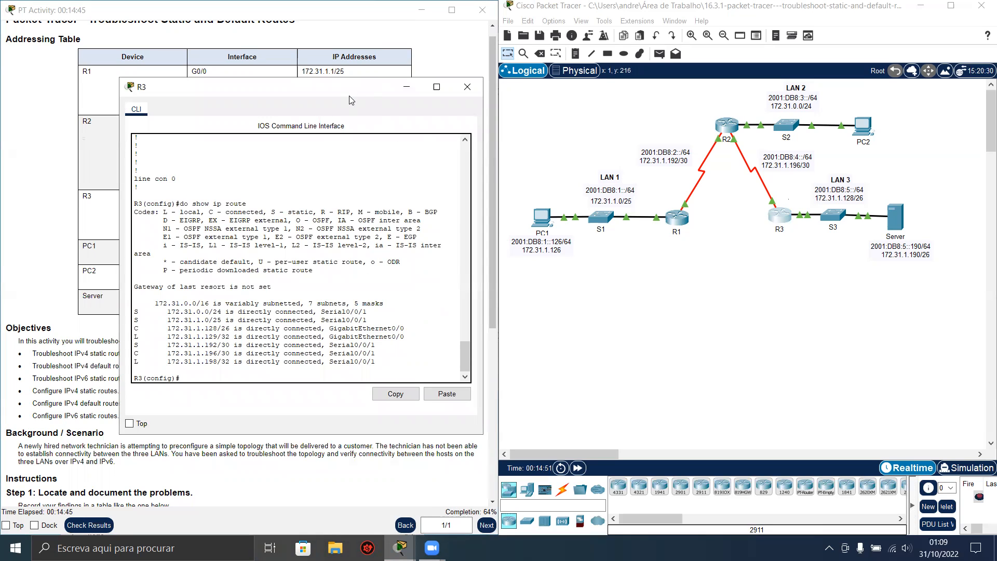
{"action": "left_click_drag", "start_coordinate": [349, 100], "coordinate": [323, 106]}
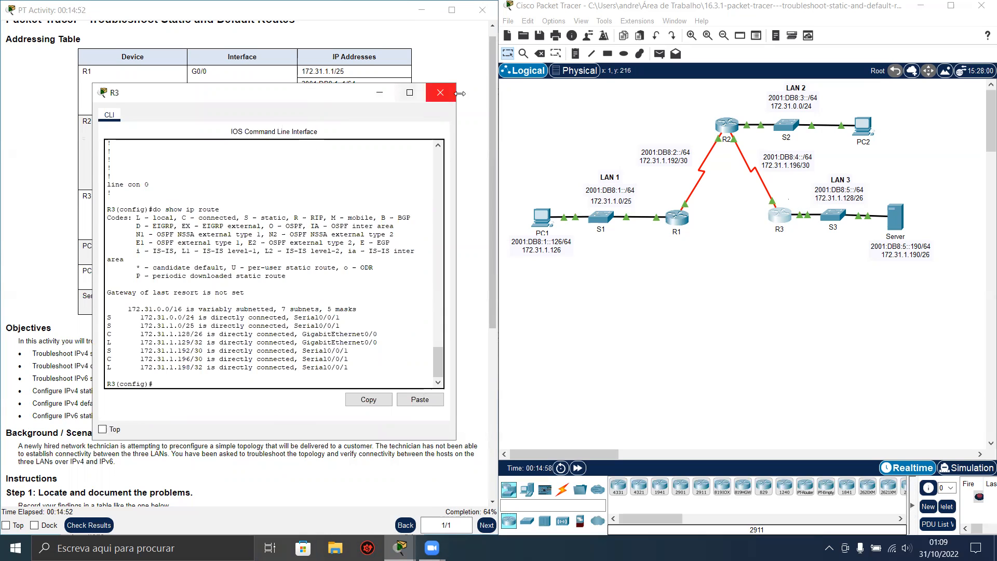
{"action": "left_click_drag", "start_coordinate": [490, 99], "coordinate": [495, 176]}
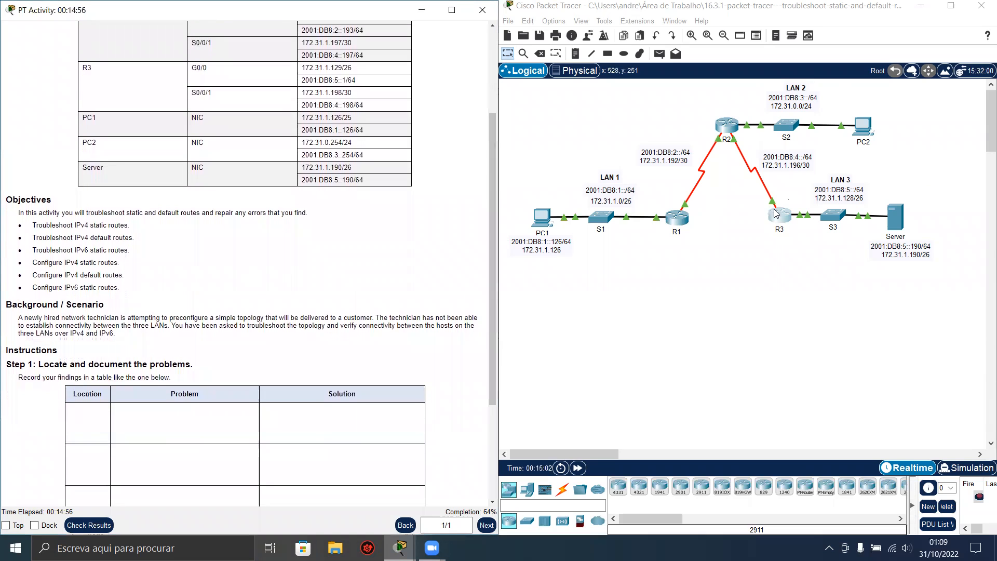
- Reopen R3's command line and review the IPv6 static routes in its displayed configuration, starting with 2001:DB8:3::/64 via Serial0/0/1
{"action": "left_click", "coordinate": [777, 214]}
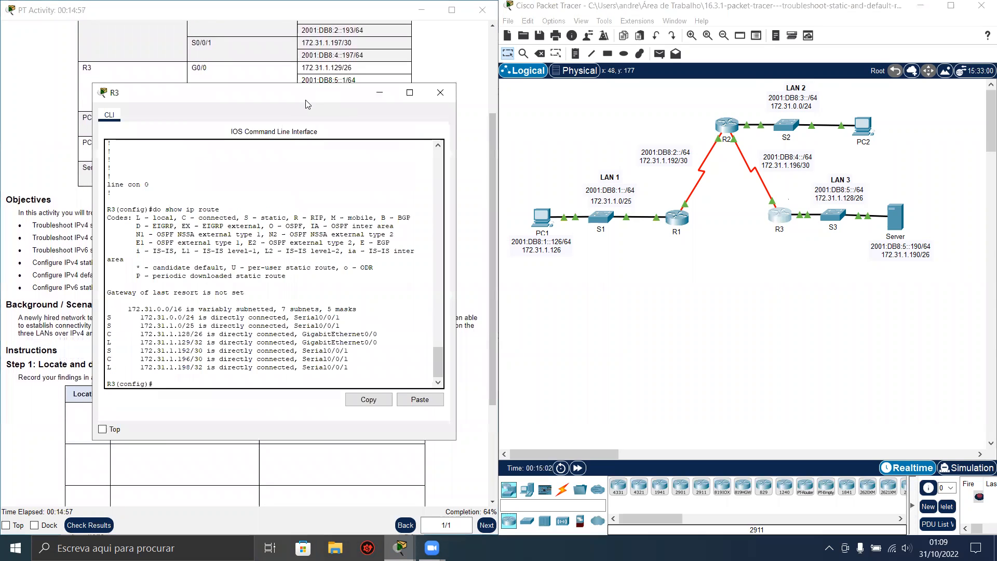
{"action": "left_click_drag", "start_coordinate": [305, 104], "coordinate": [302, 132]}
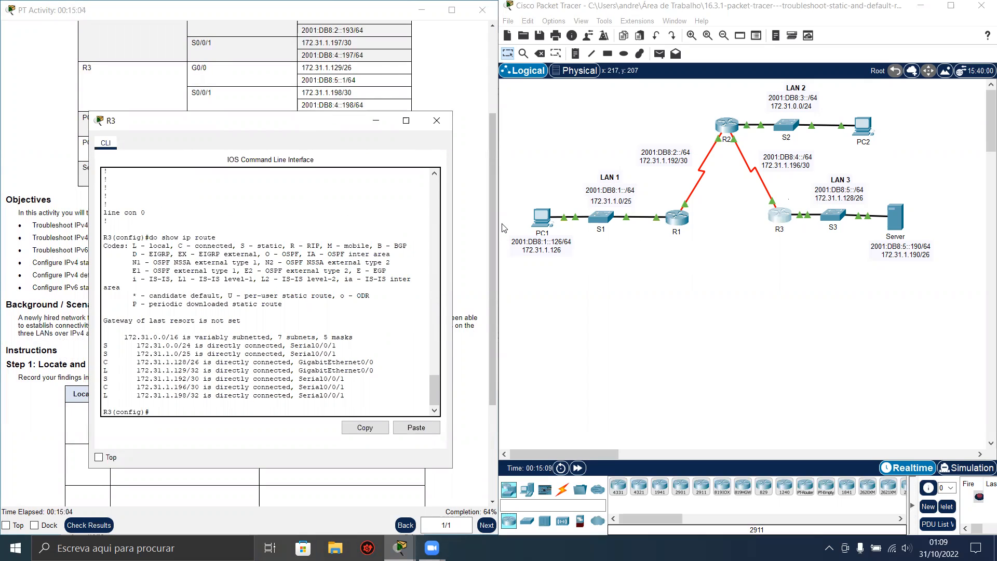
{"action": "scroll", "coordinate": [300, 318], "scroll_direction": "up", "scroll_amount": 8}
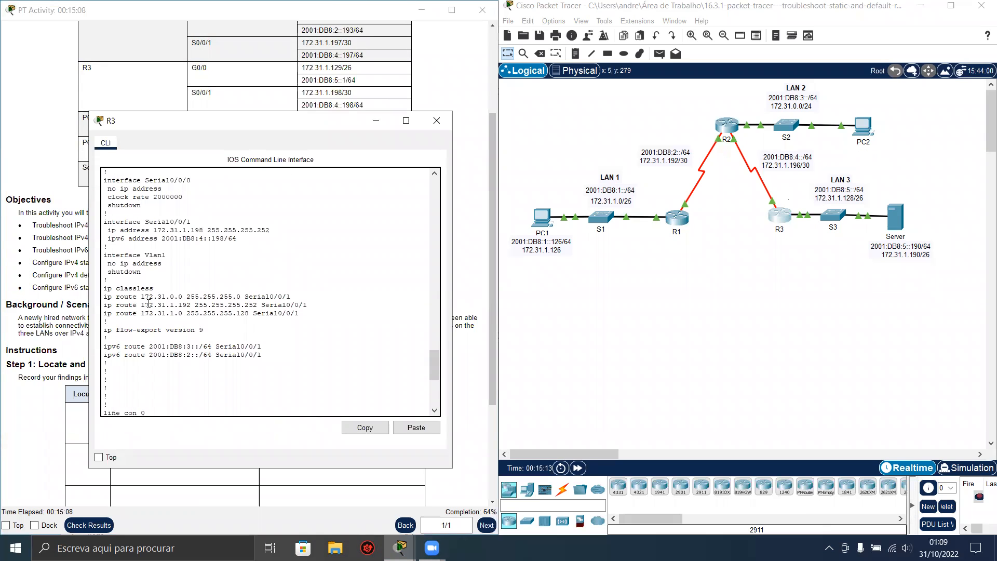
{"action": "scroll", "coordinate": [149, 304], "scroll_direction": "down", "scroll_amount": 1}
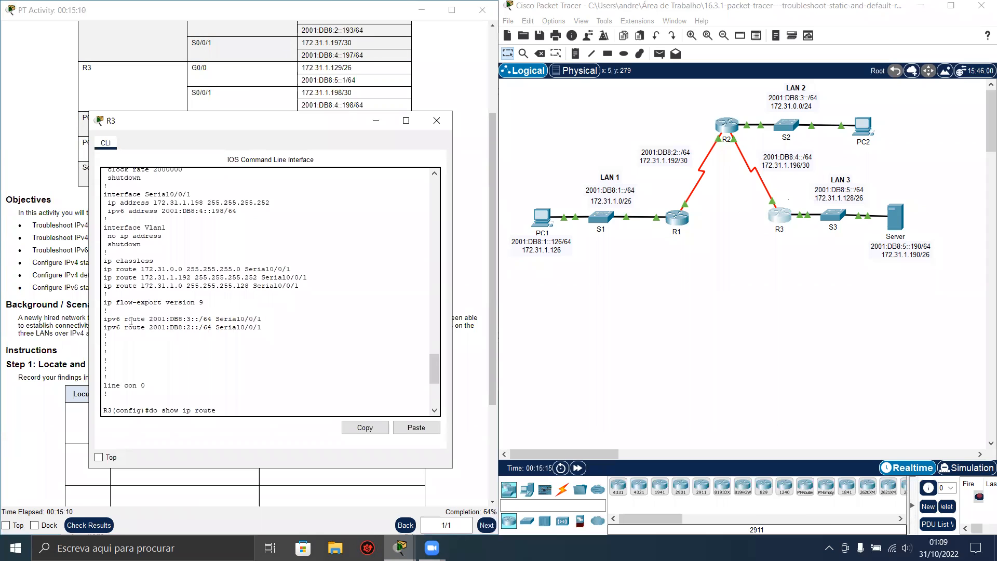
{"action": "left_click_drag", "start_coordinate": [106, 319], "coordinate": [263, 319]}
{"action": "left_click", "coordinate": [270, 314]}
{"action": "triple_click", "coordinate": [270, 318]}
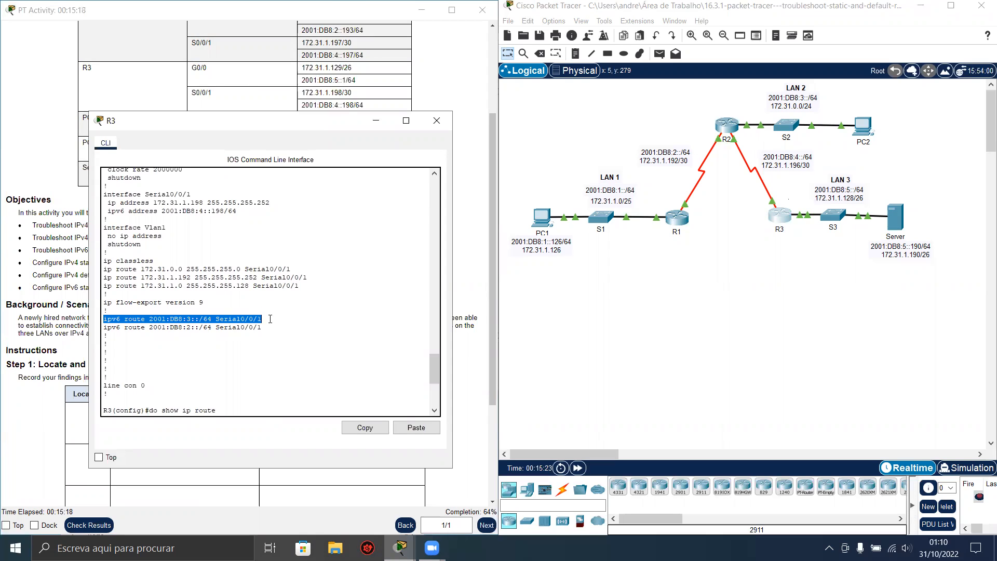
- Return to R2 and check its IPv6 static route to 2001:DB6:1::/64 via 2001:DB8:2::194 against the addressing table
{"action": "left_click", "coordinate": [727, 124]}
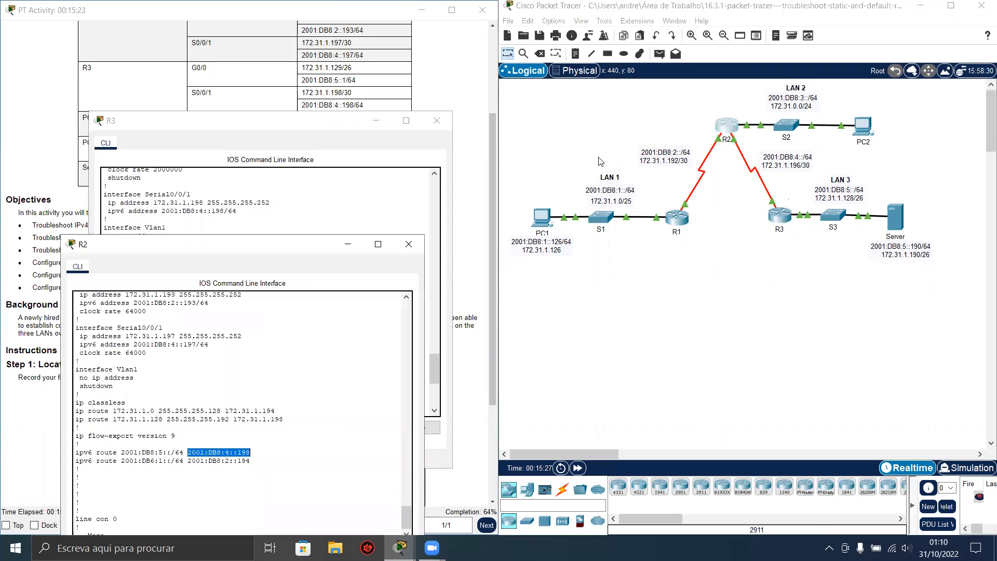
{"action": "left_click", "coordinate": [373, 128]}
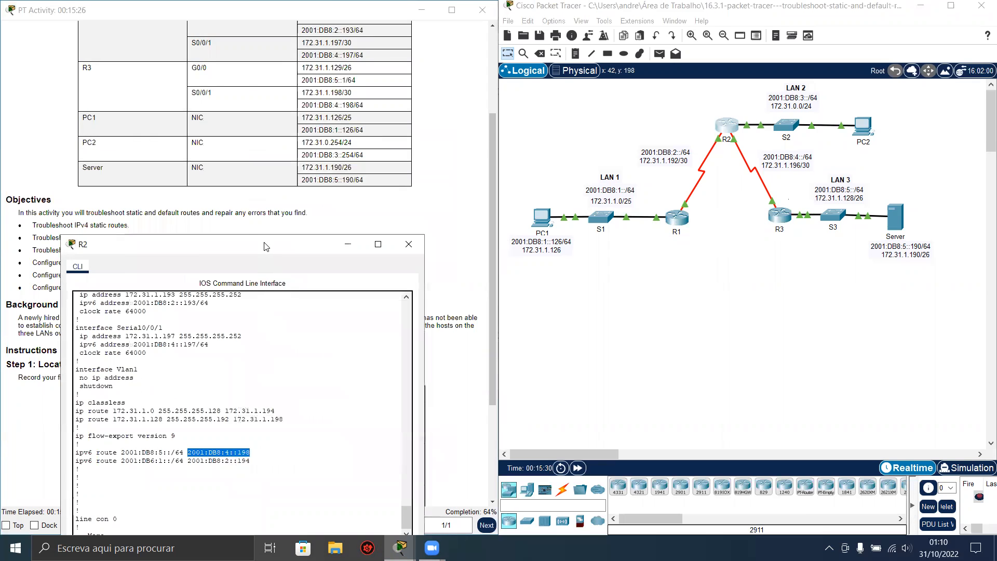
{"action": "left_click_drag", "start_coordinate": [263, 245], "coordinate": [261, 203]}
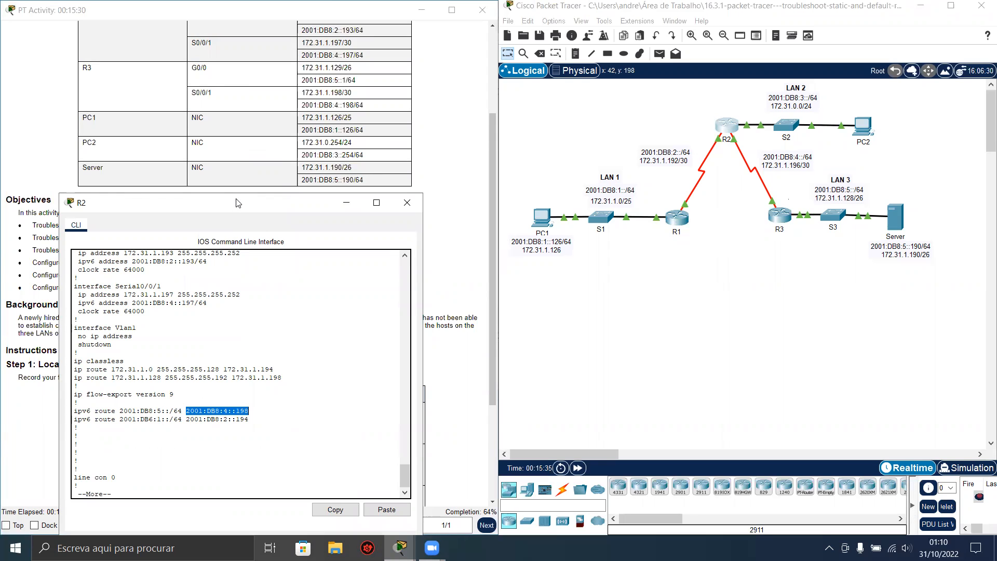
{"action": "left_click_drag", "start_coordinate": [236, 203], "coordinate": [256, 121]}
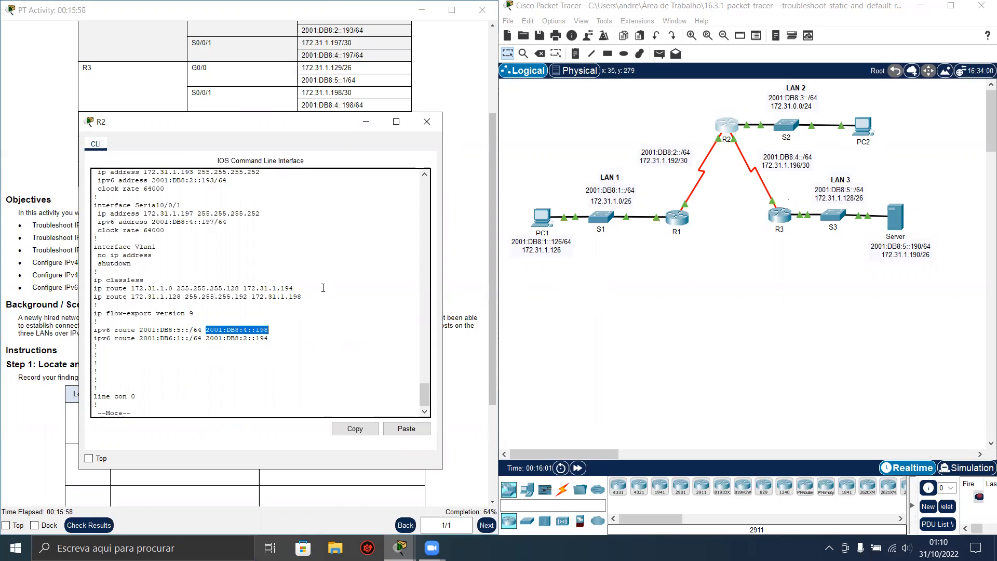
{"action": "left_click_drag", "start_coordinate": [139, 338], "coordinate": [191, 338]}
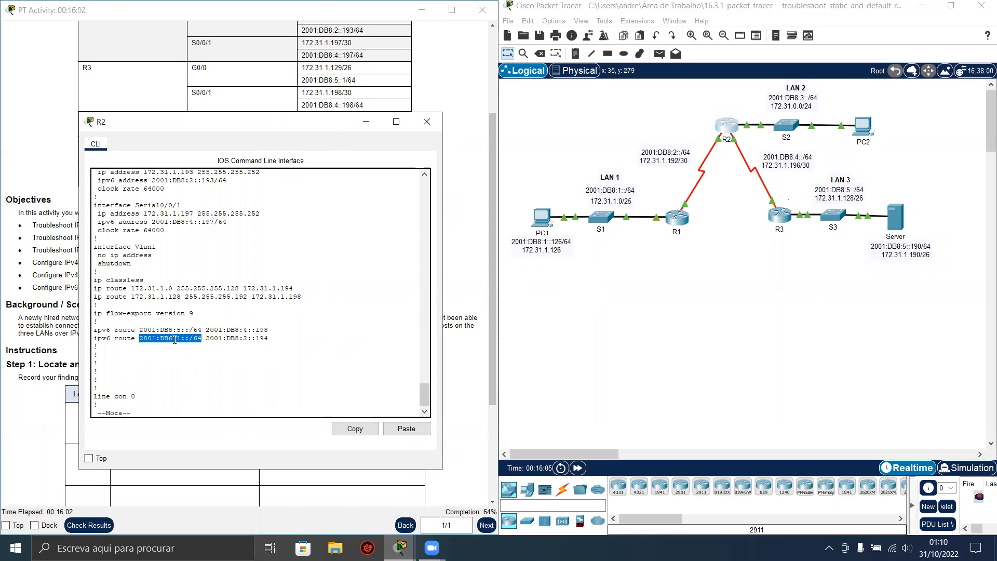
{"action": "double_click", "coordinate": [167, 339]}
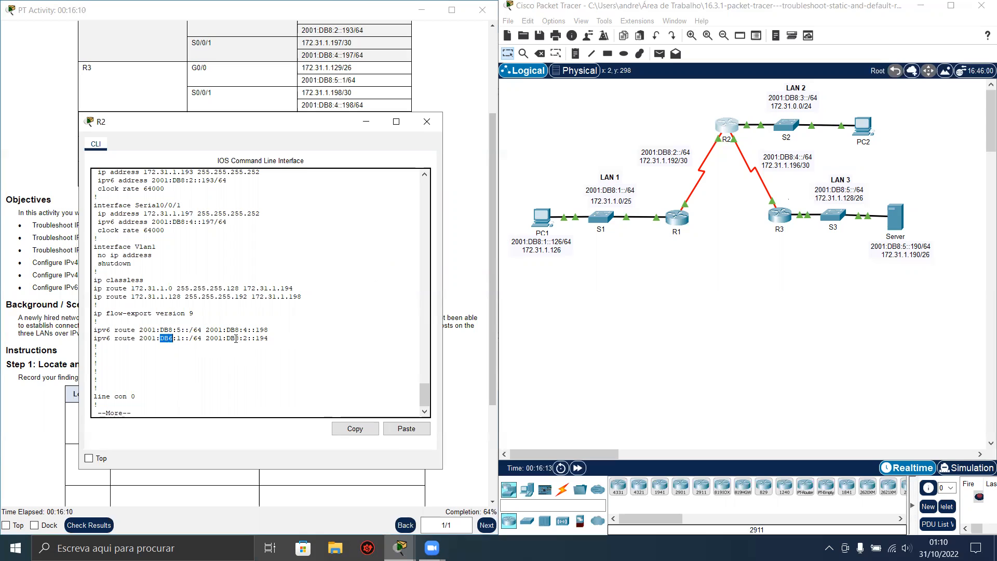
{"action": "left_click_drag", "start_coordinate": [274, 338], "coordinate": [223, 338]}
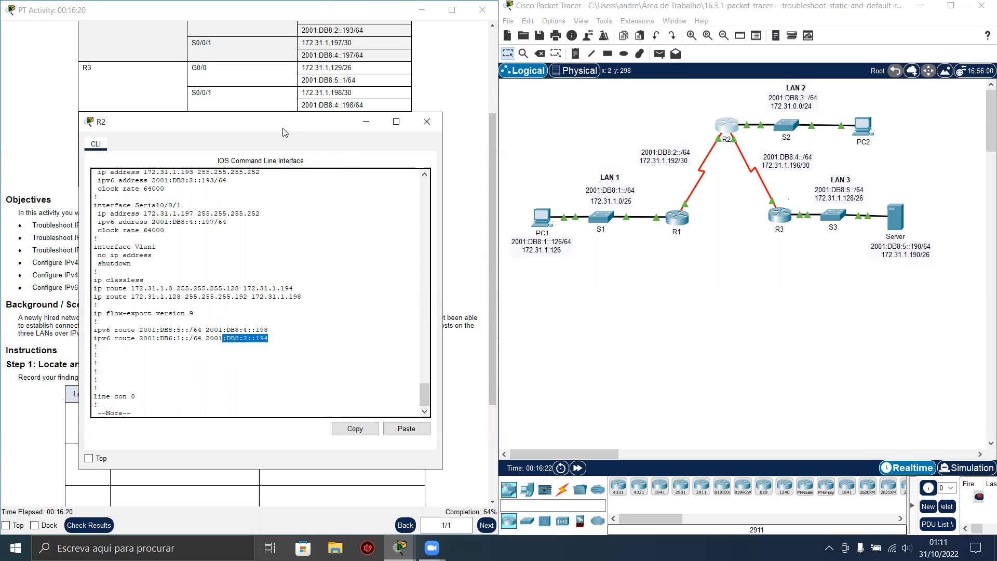
{"action": "left_click_drag", "start_coordinate": [285, 126], "coordinate": [276, 232]}
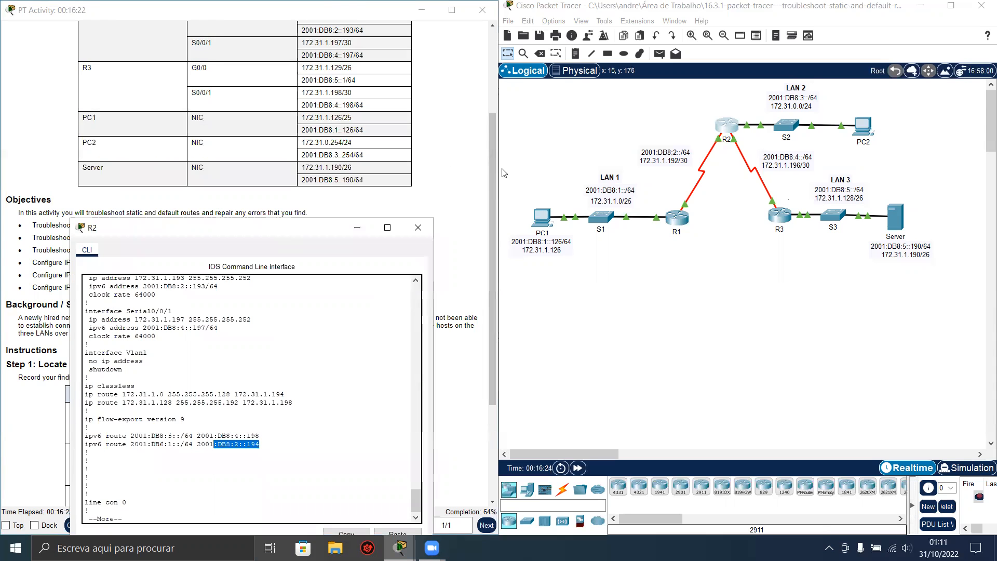
{"action": "left_click_drag", "start_coordinate": [493, 163], "coordinate": [492, 111]}
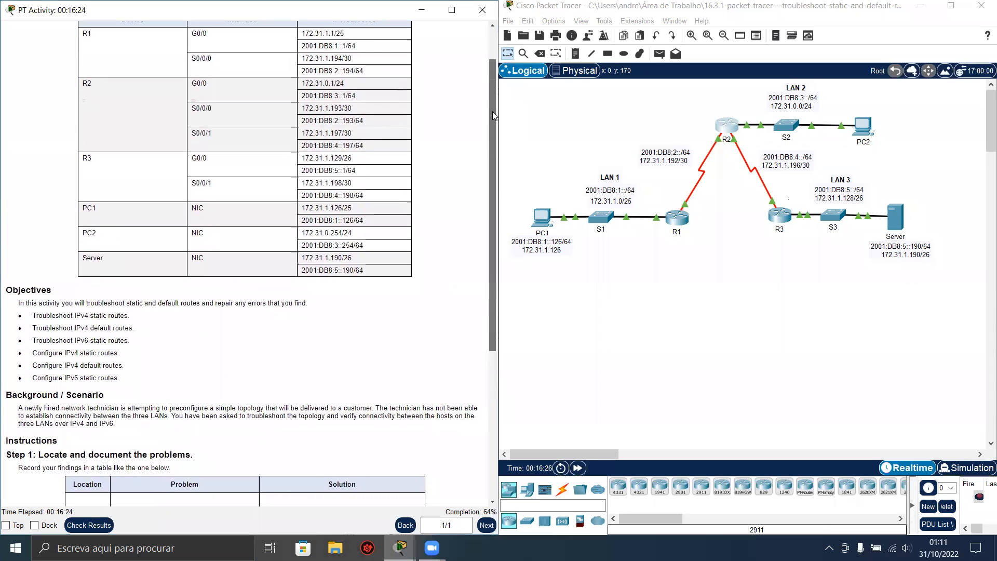
- On R2, end the configuration listing and remove the IPv6 static route 2001:DB6:1::/64 via 2001:DB8:2::194
{"action": "left_click", "coordinate": [720, 131]}
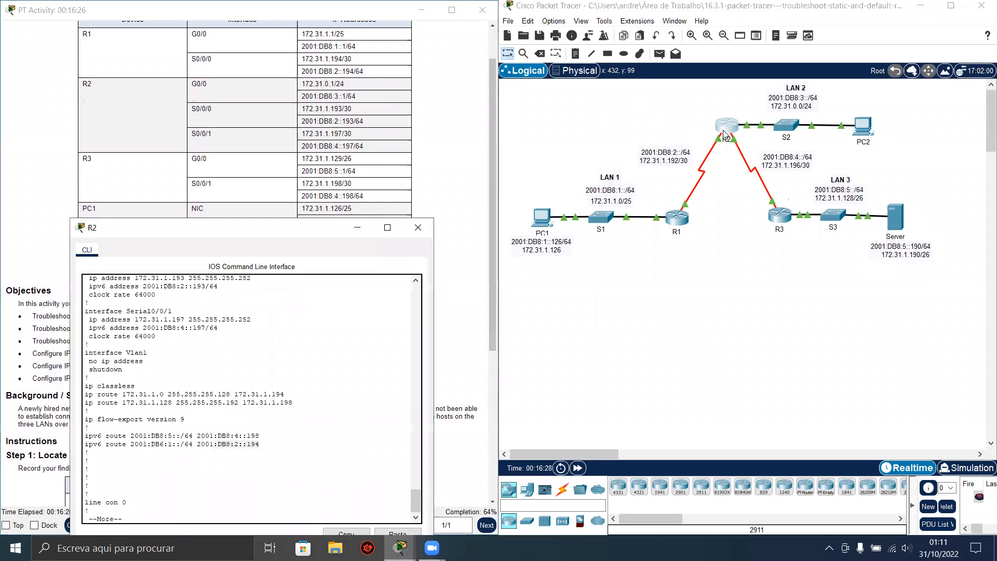
{"action": "left_click_drag", "start_coordinate": [294, 239], "coordinate": [317, 94]}
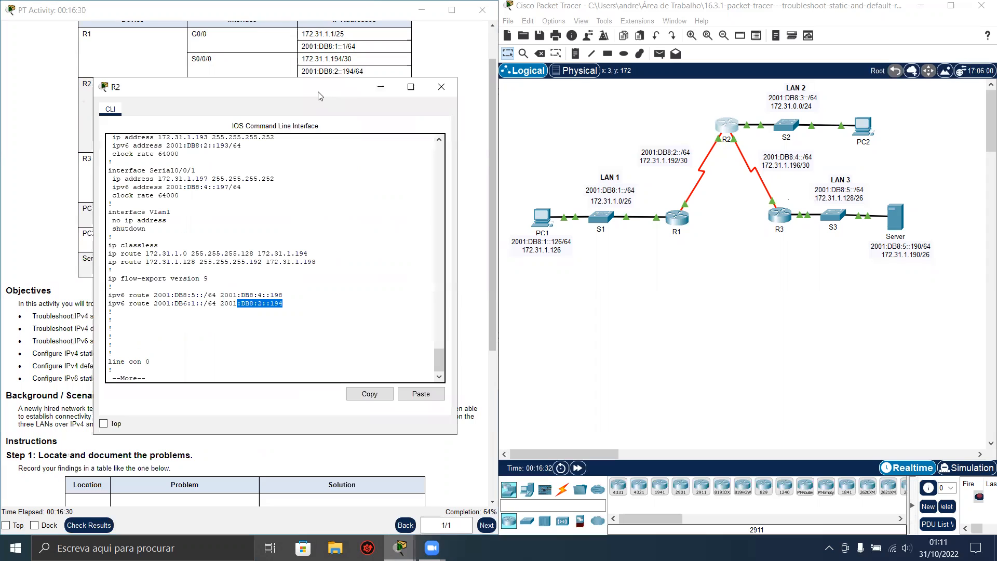
{"action": "left_click", "coordinate": [298, 360]}
{"action": "left_click_drag", "start_coordinate": [285, 304], "coordinate": [107, 307]}
{"action": "right_click", "coordinate": [115, 305]}
{"action": "left_click", "coordinate": [151, 313]}
{"action": "left_click", "coordinate": [213, 330]}
{"action": "key", "text": "q"}
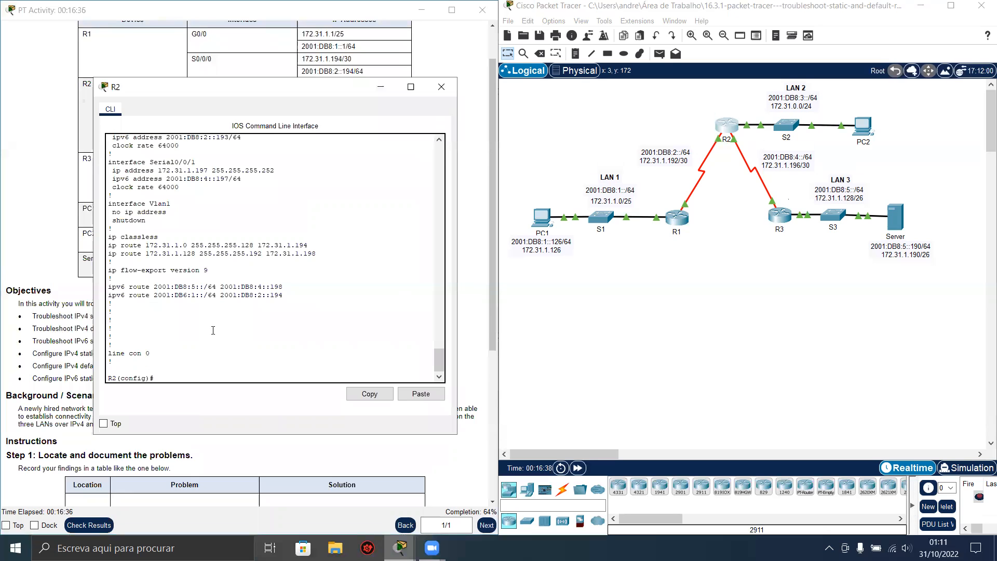
{"action": "type", "text": "no"}
{"action": "left_click", "coordinate": [429, 395]}
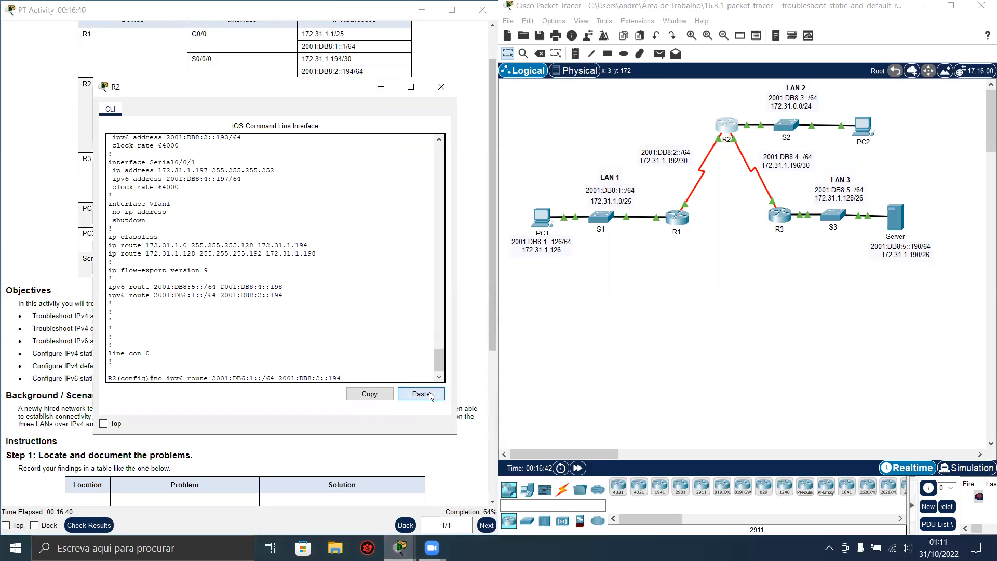
{"action": "key", "text": "Return"}
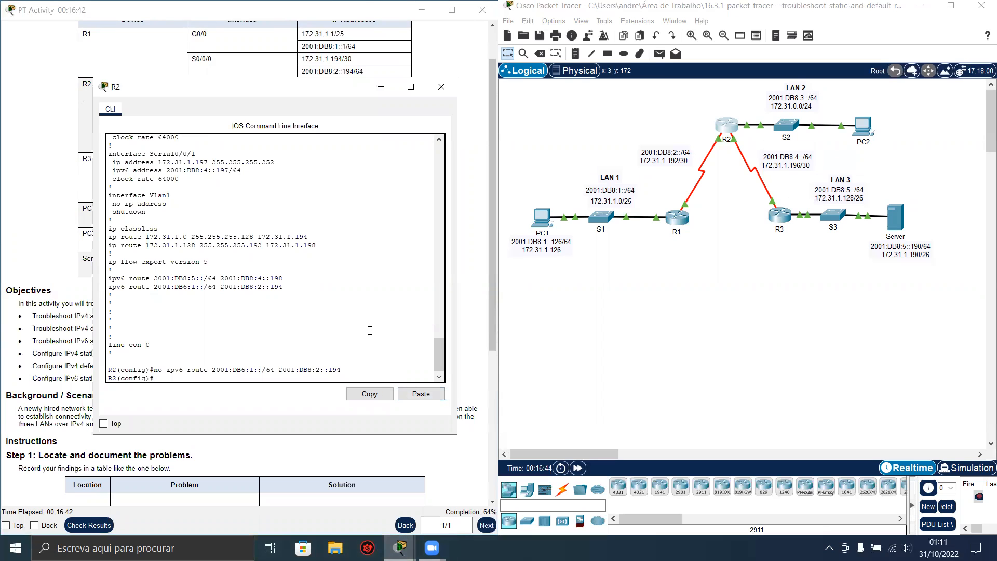
- Add the IPv6 static route 2001:DB8:1::/64 via 2001:DB8:2::194 on R2 and minimize its window
{"action": "key", "text": "Up"}
{"action": "key", "text": "Left"}
{"action": "key", "text": "Left"}
{"action": "key", "text": "Left"}
{"action": "key", "text": "Left"}
{"action": "key", "text": "Left"}
{"action": "key", "text": "Left"}
{"action": "key", "text": "Left"}
{"action": "key", "text": "Left"}
{"action": "key", "text": "Left"}
{"action": "key", "text": "Left"}
{"action": "key", "text": "Left"}
{"action": "key", "text": "Left"}
{"action": "key", "text": "Left"}
{"action": "key", "text": "Left"}
{"action": "key", "text": "Left"}
{"action": "key", "text": "Left"}
{"action": "key", "text": "Left"}
{"action": "key", "text": "Left"}
{"action": "key", "text": "Left"}
{"action": "key", "text": "Left"}
{"action": "key", "text": "BackSpace"}
{"action": "type", "text": "8"}
{"action": "key", "text": "Left"}
{"action": "key", "text": "Left"}
{"action": "key", "text": "Left"}
{"action": "key", "text": "Left"}
{"action": "key", "text": "Left"}
{"action": "key", "text": "Left"}
{"action": "key", "text": "Left"}
{"action": "key", "text": "Left"}
{"action": "key", "text": "Left"}
{"action": "key", "text": "Left"}
{"action": "key", "text": "Left"}
{"action": "key", "text": "Left"}
{"action": "key", "text": "Left"}
{"action": "key", "text": "Left"}
{"action": "key", "text": "Left"}
{"action": "key", "text": "Left"}
{"action": "key", "text": "Left"}
{"action": "key", "text": "Left"}
{"action": "key", "text": "Left"}
{"action": "key", "text": "BackSpace"}
{"action": "key", "text": "BackSpace"}
{"action": "key", "text": "BackSpace"}
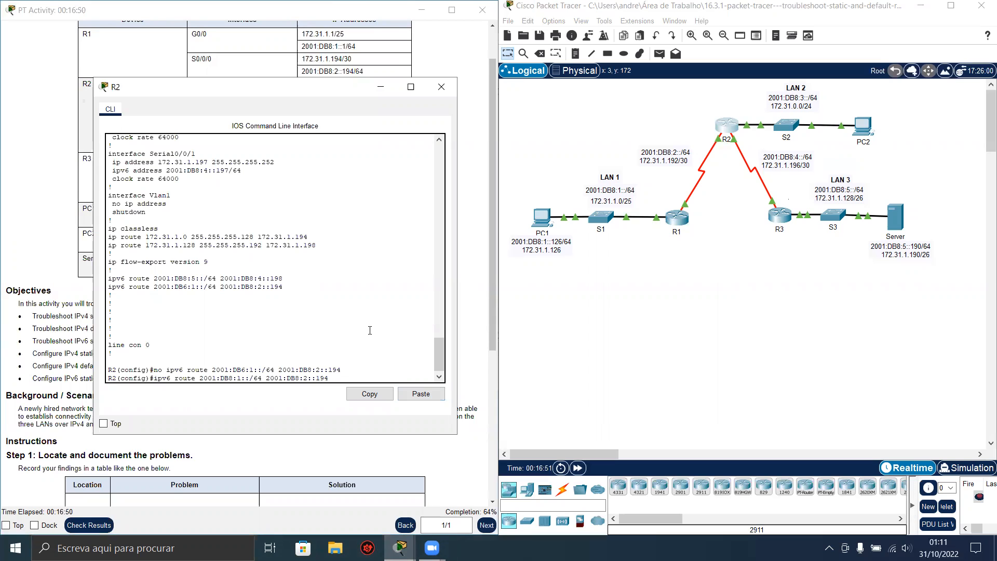
{"action": "key", "text": "Return"}
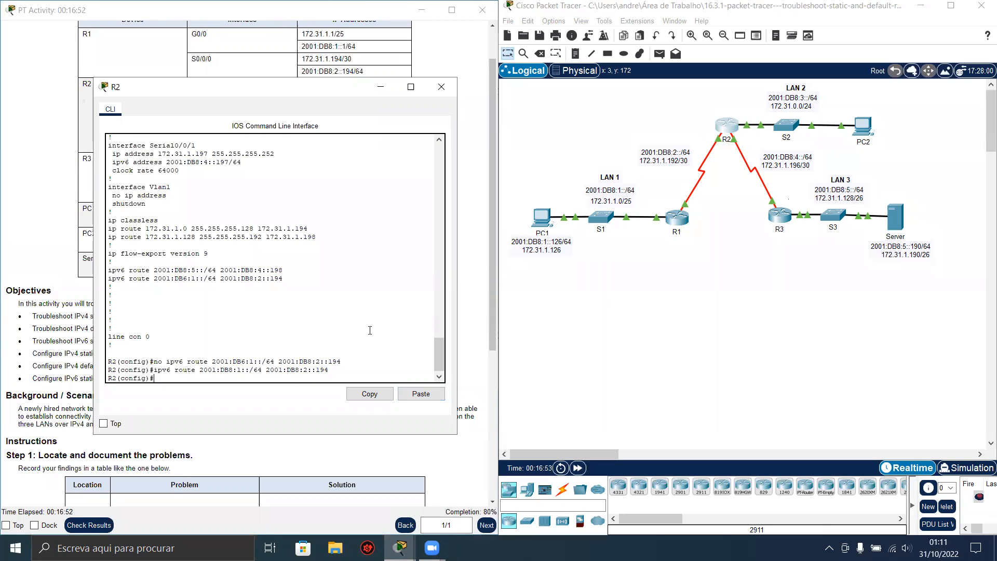
{"action": "key", "text": "Return"}
{"action": "key", "text": "Return"}
{"action": "left_click", "coordinate": [380, 87]}
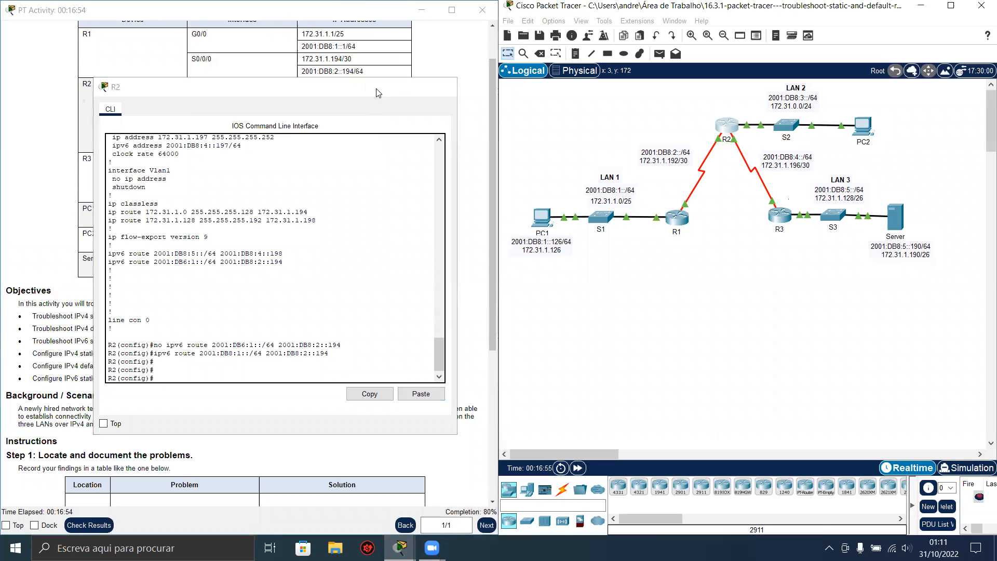
- Reopen R3's command line and show its running configuration from configuration mode with do show run
{"action": "left_click", "coordinate": [790, 221]}
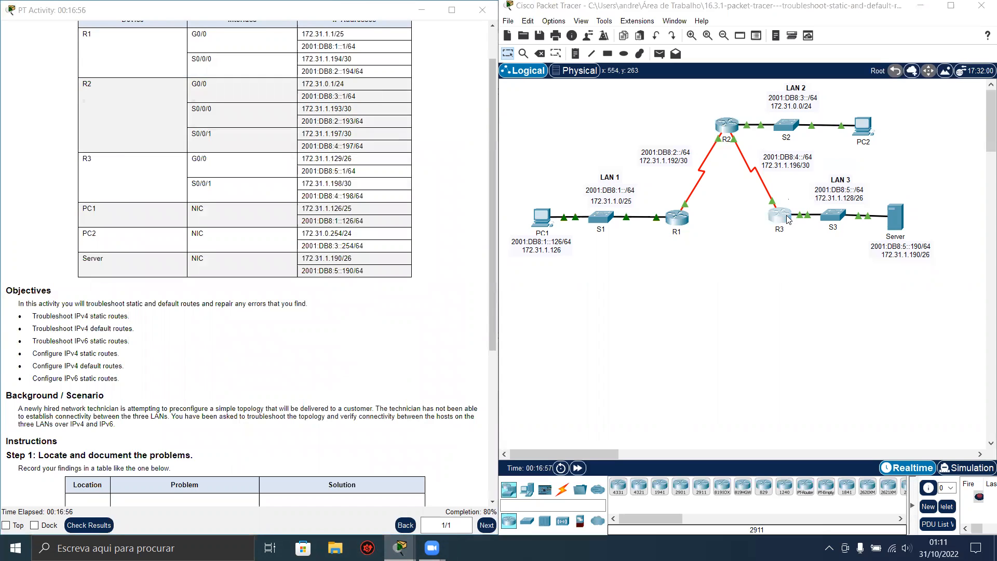
{"action": "key", "text": "Return"}
{"action": "key", "text": "Return"}
{"action": "key", "text": "Return"}
{"action": "key", "text": "Return"}
{"action": "key", "text": "Return"}
{"action": "key", "text": "Return"}
{"action": "key", "text": "Return"}
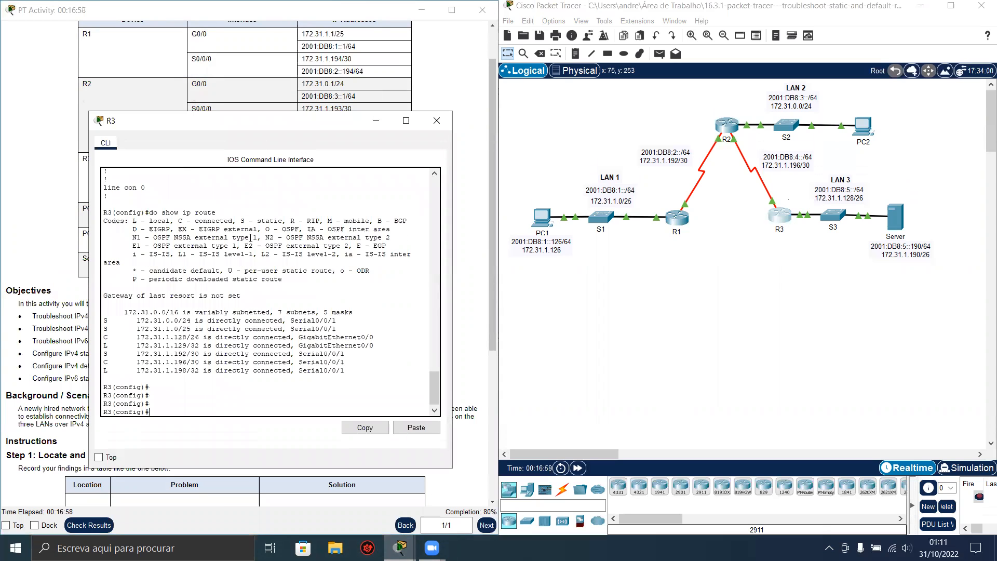
{"action": "type", "text": "do show ip rou"}
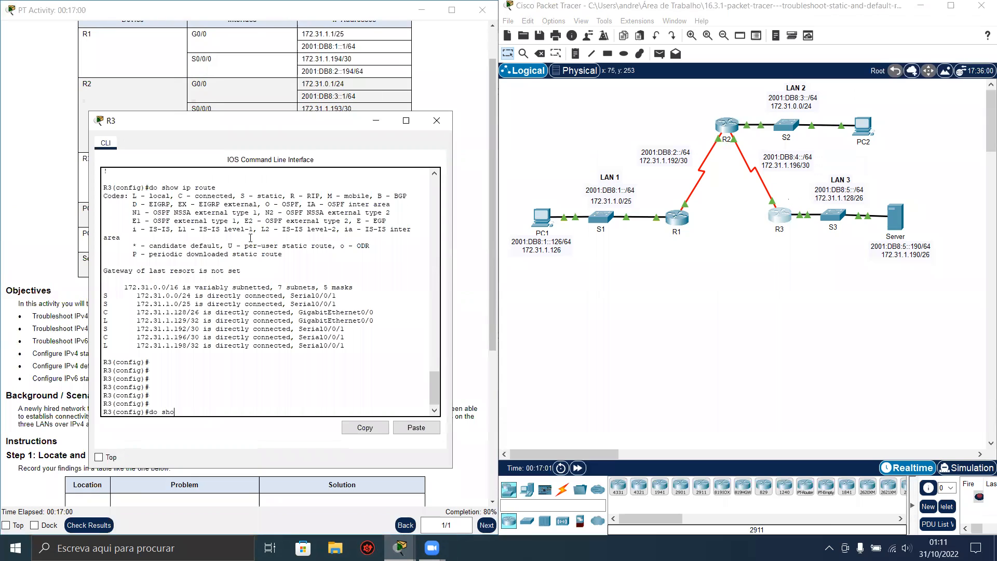
{"action": "key", "text": "BackSpace"}
{"action": "key", "text": "BackSpace"}
{"action": "key", "text": "BackSpace"}
{"action": "key", "text": "BackSpace"}
{"action": "key", "text": "BackSpace"}
{"action": "type", "text": "run"}
{"action": "key", "text": "Return"}
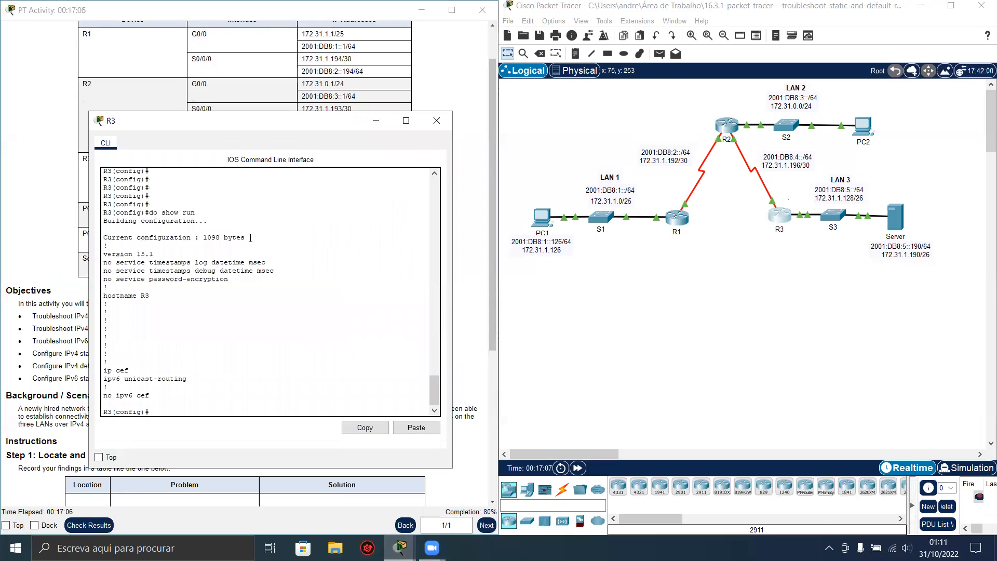
- Rerun the configuration listing on R3, compare its IPv6 static routes via Serial0/0/1 with the topology, and end the listing
{"action": "key", "text": "Up"}
{"action": "key", "text": "Return"}
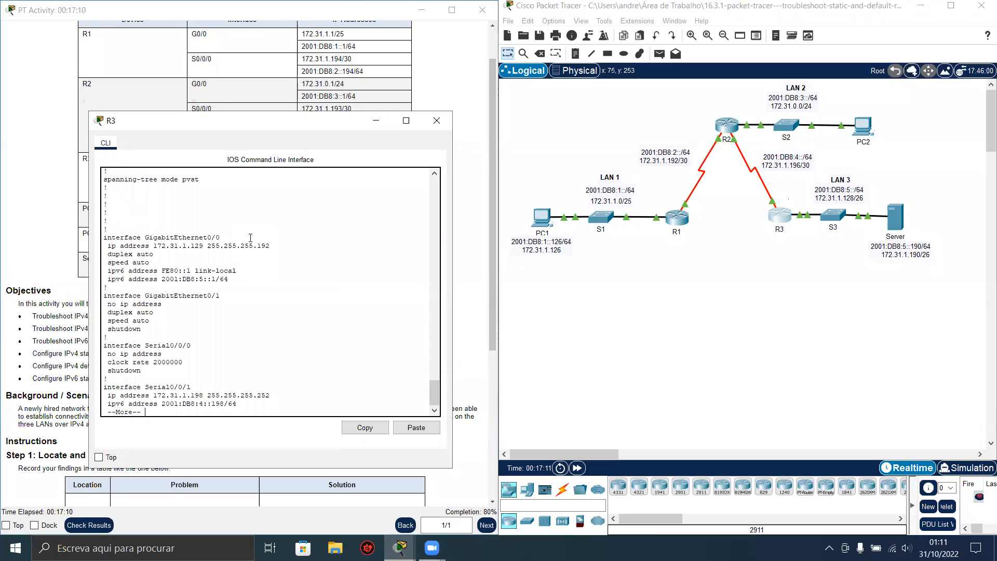
{"action": "key", "text": "space"}
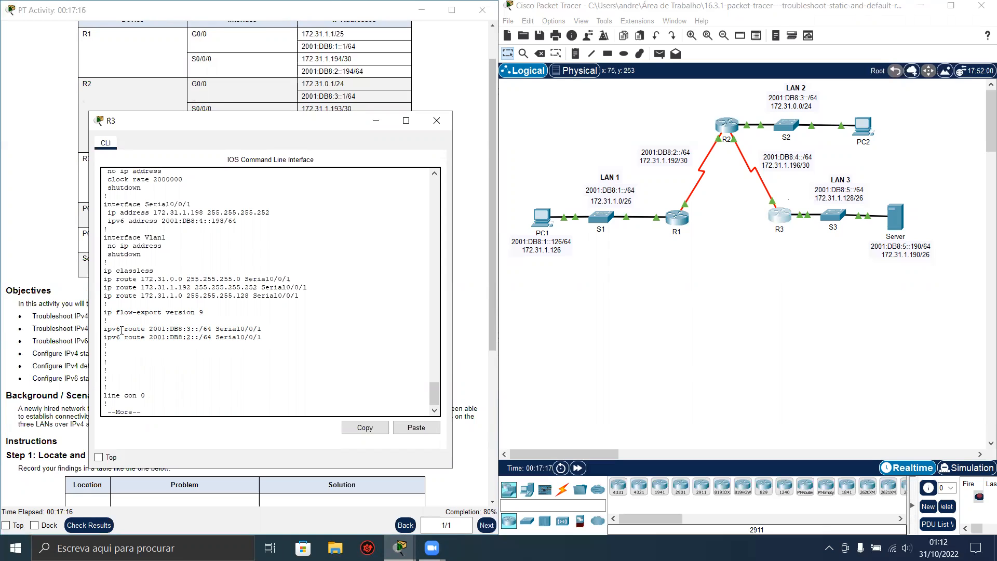
{"action": "left_click_drag", "start_coordinate": [117, 327], "coordinate": [287, 333]}
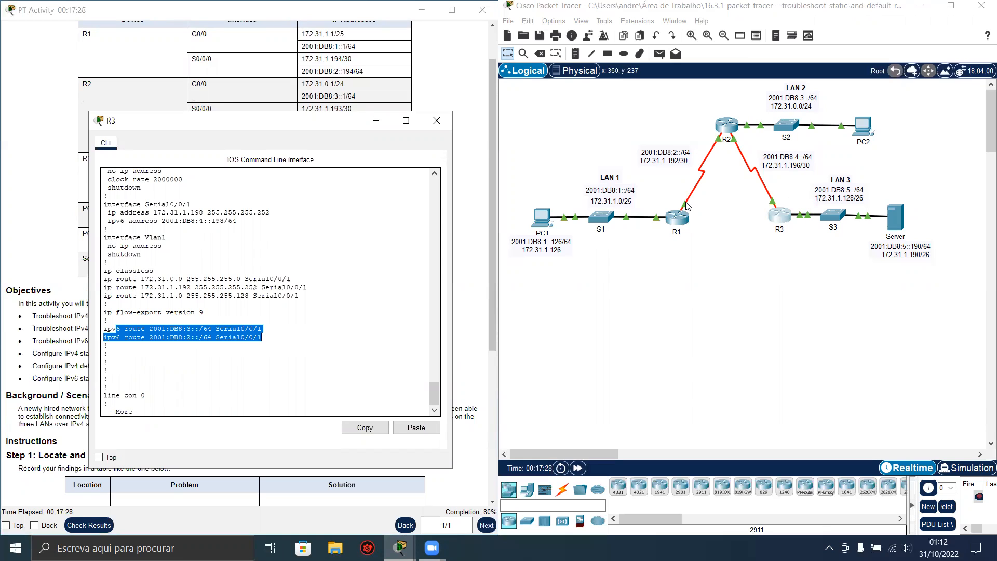
{"action": "left_click", "coordinate": [231, 382]}
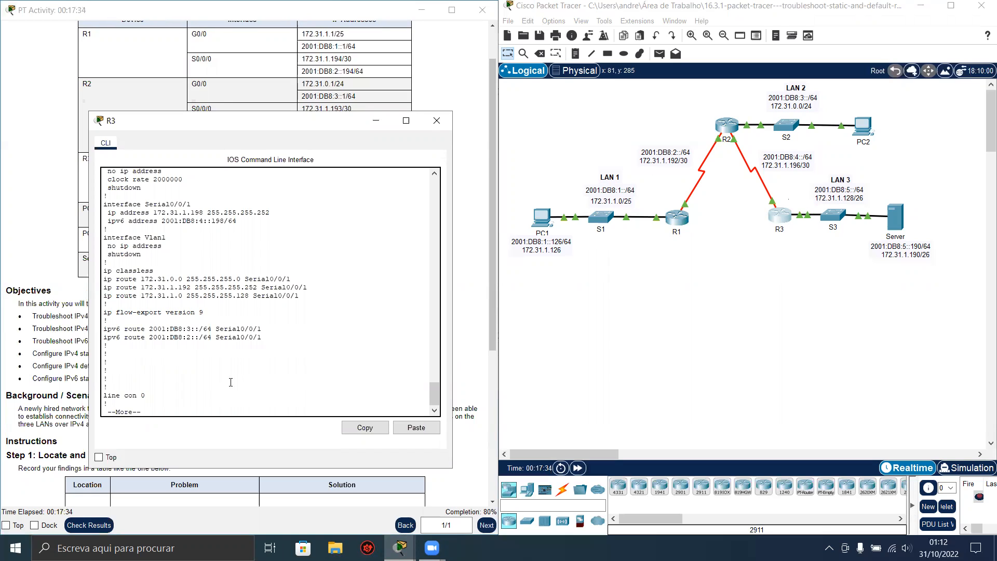
{"action": "key", "text": "ctrl+c"}
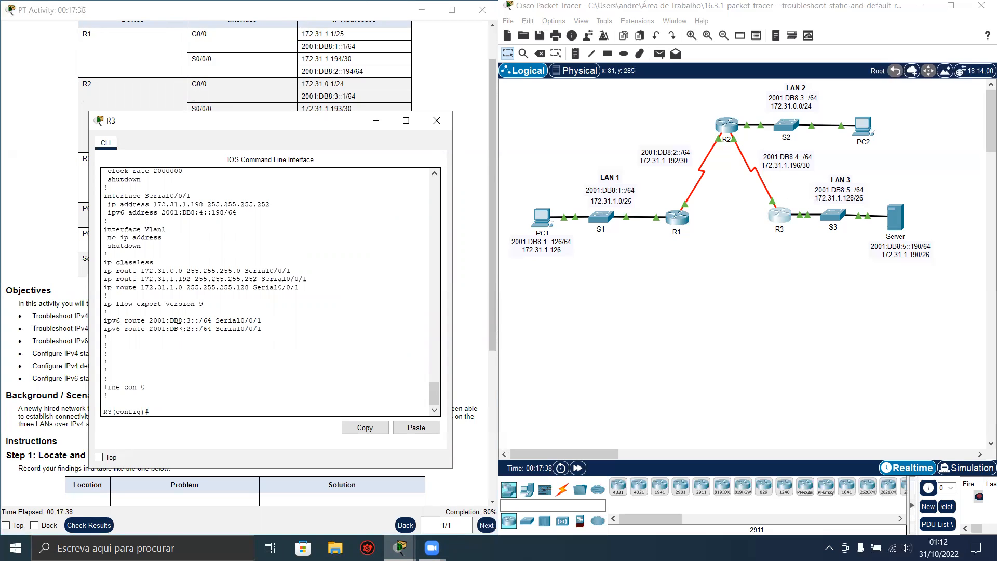
{"action": "left_click_drag", "start_coordinate": [108, 324], "coordinate": [272, 322]}
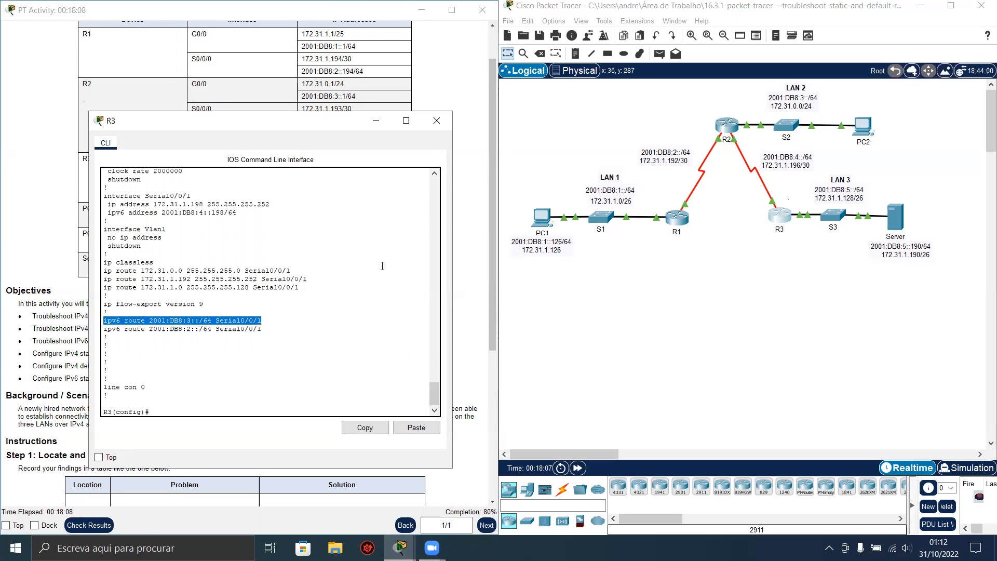
- Add the IPv6 static route 2001:DB8:1::/64 via Serial0/0/1 on R3, reusing the listed 2001:DB8:2::/64 route line
{"action": "left_click_drag", "start_coordinate": [263, 329], "coordinate": [104, 329]}
{"action": "right_click", "coordinate": [108, 330]}
{"action": "left_click", "coordinate": [130, 340]}
{"action": "left_click", "coordinate": [186, 405]}
{"action": "right_click", "coordinate": [186, 405]}
{"action": "left_click", "coordinate": [208, 427]}
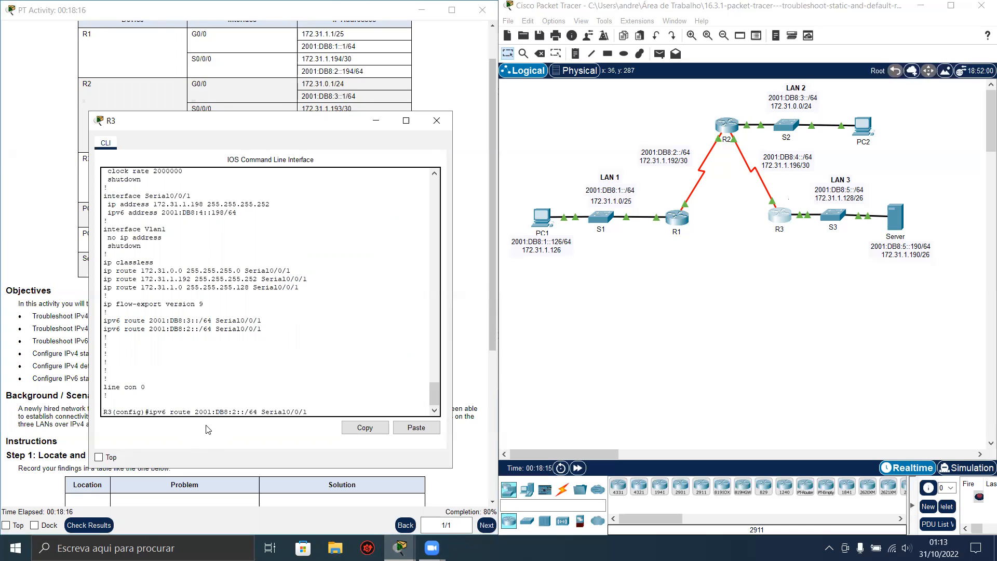
{"action": "key", "text": "BackSpace"}
{"action": "type", "text": "1"}
{"action": "key", "text": "Return"}
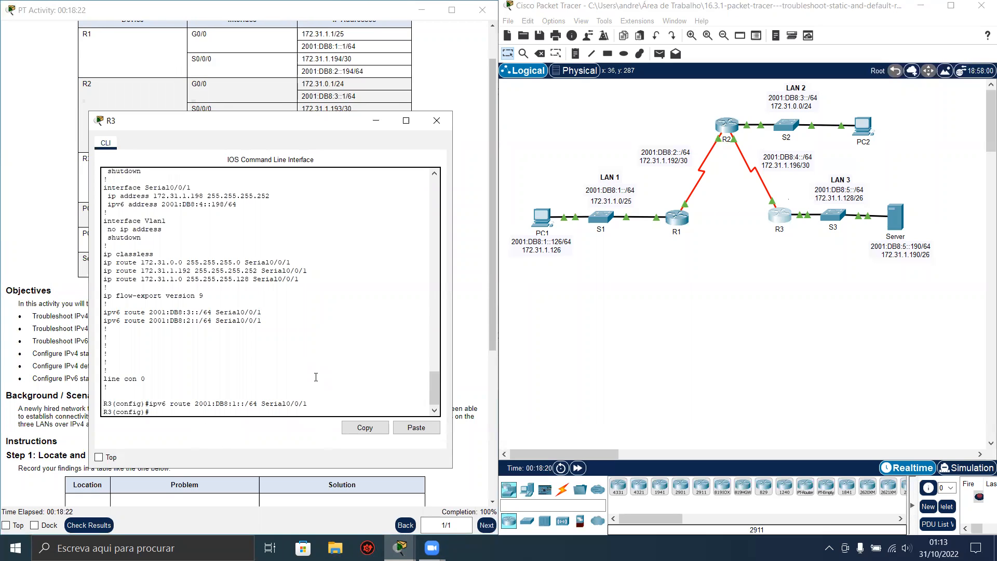
{"action": "key", "text": "Return"}
{"action": "key", "text": "Return"}
{"action": "key", "text": "Return"}
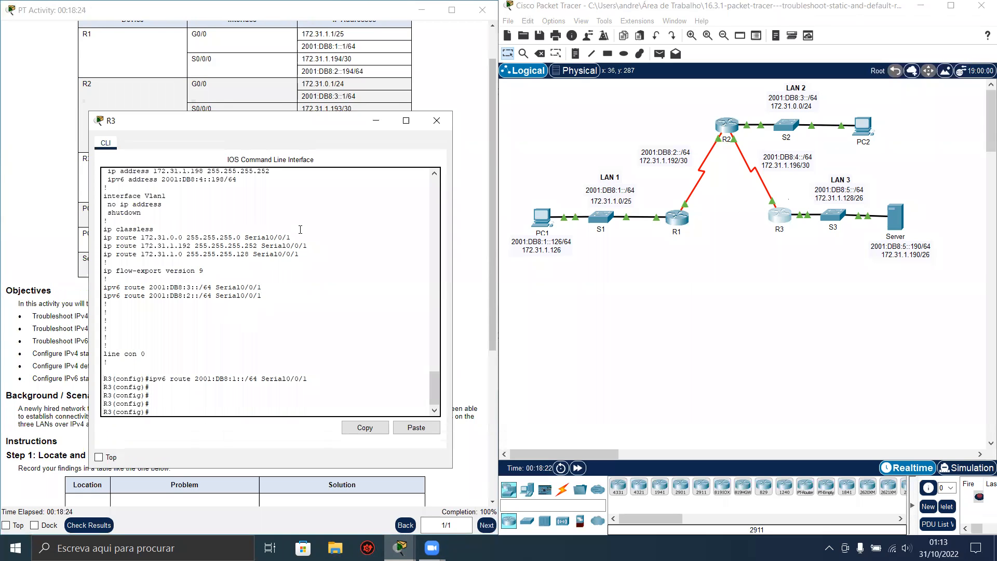
- Minimize R3's window and read the activity instructions for documenting and repairing the problems
{"action": "left_click_drag", "start_coordinate": [323, 122], "coordinate": [317, 85]}
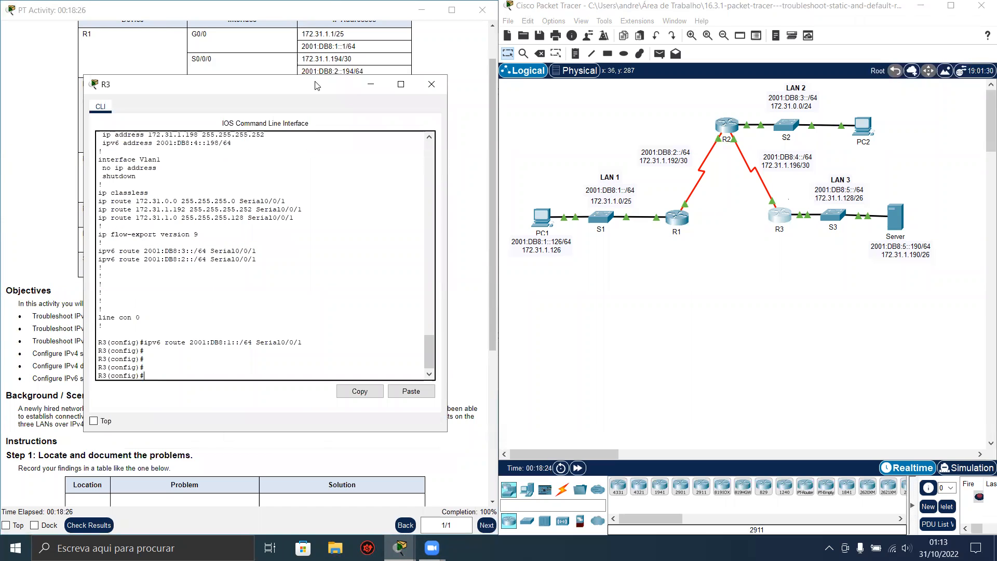
{"action": "left_click", "coordinate": [367, 89]}
{"action": "scroll", "coordinate": [306, 280], "scroll_direction": "down", "scroll_amount": 8}
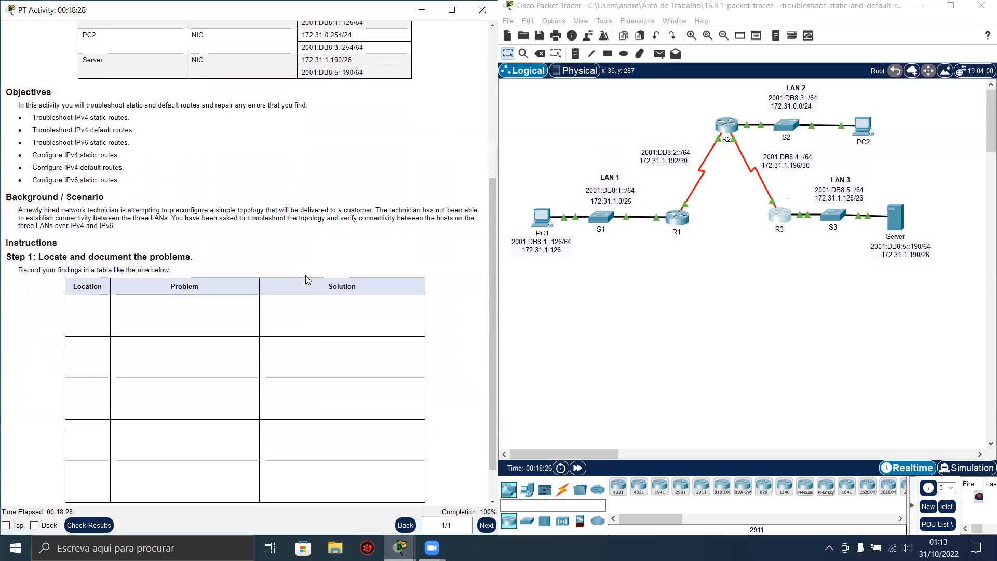
{"action": "scroll", "coordinate": [307, 281], "scroll_direction": "down", "scroll_amount": 2}
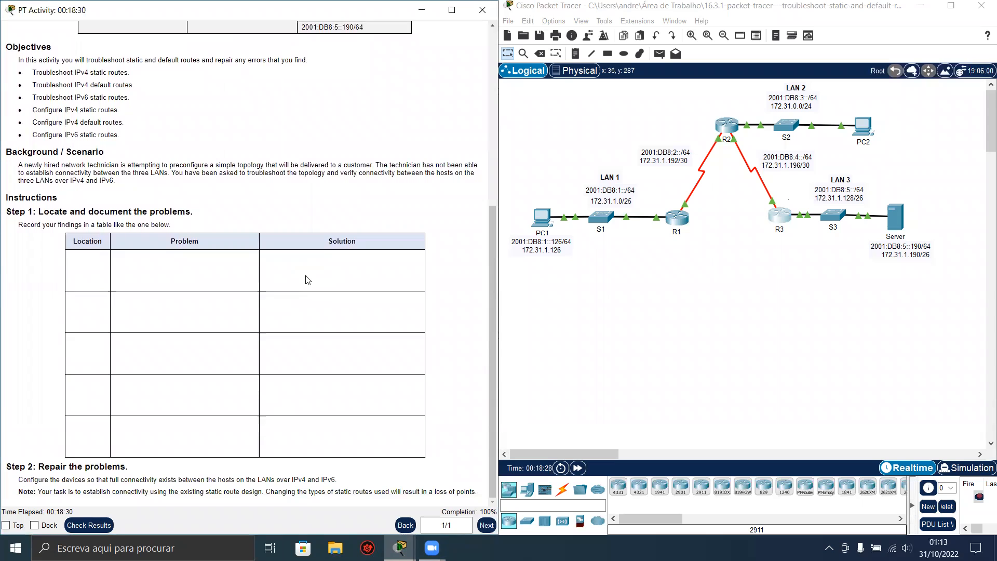